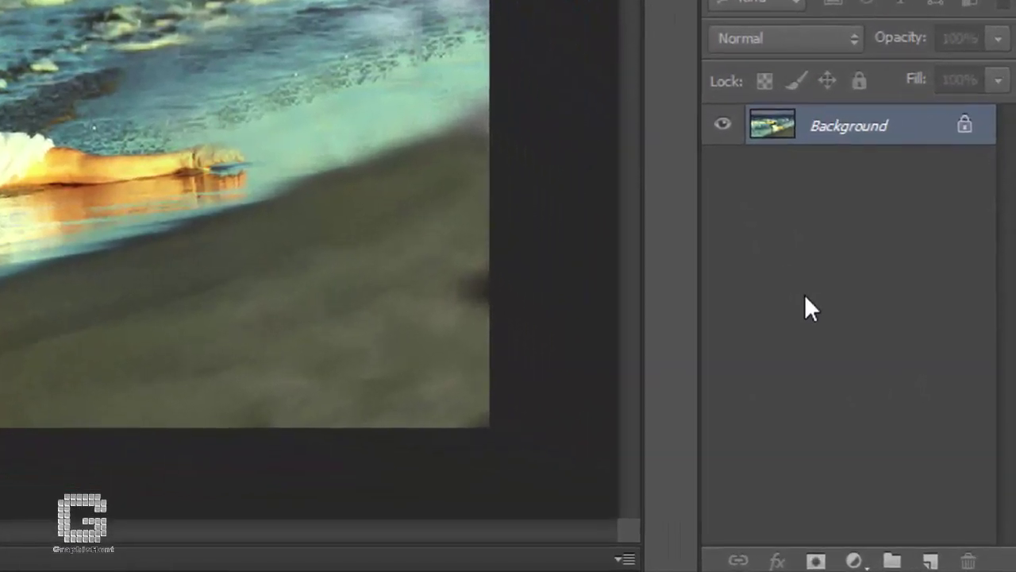
- Duplicate the Background layer and rename the copy "smaller version"
{"action": "key", "text": "ctrl+j"}
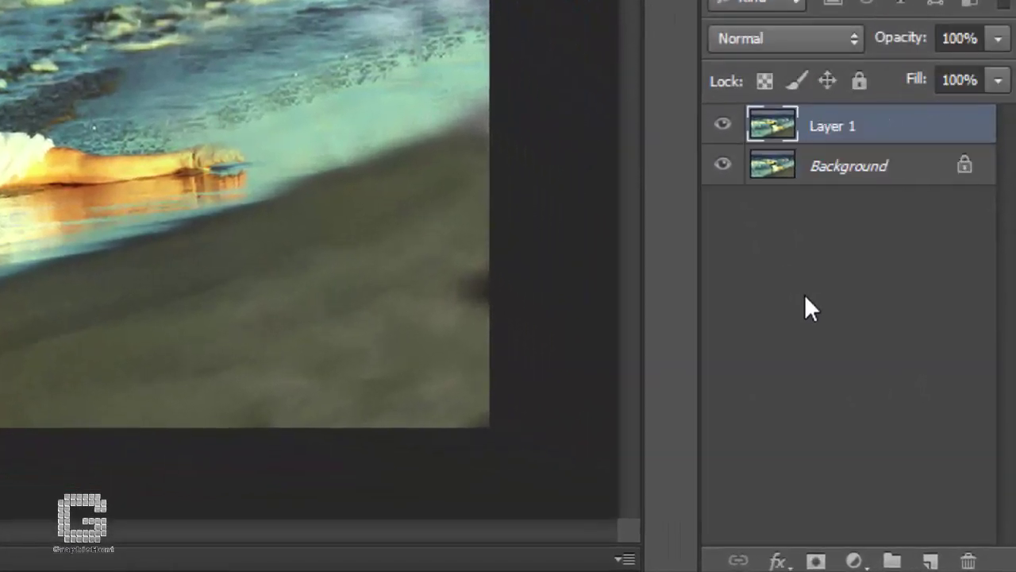
{"action": "double_click", "coordinate": [835, 128]}
{"action": "type", "text": "s"}
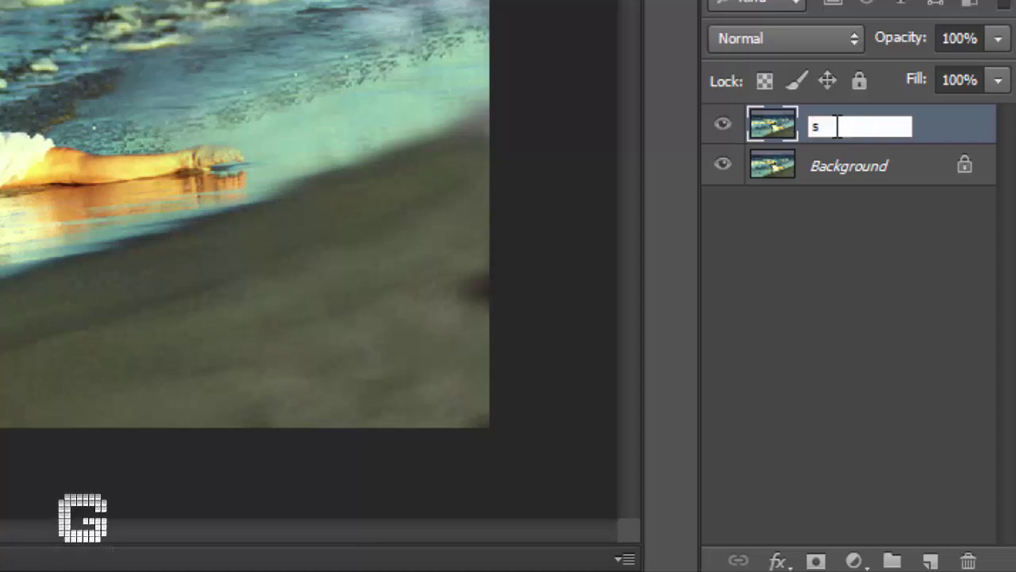
{"action": "type", "text": "maller version"}
{"action": "key", "text": "Return"}
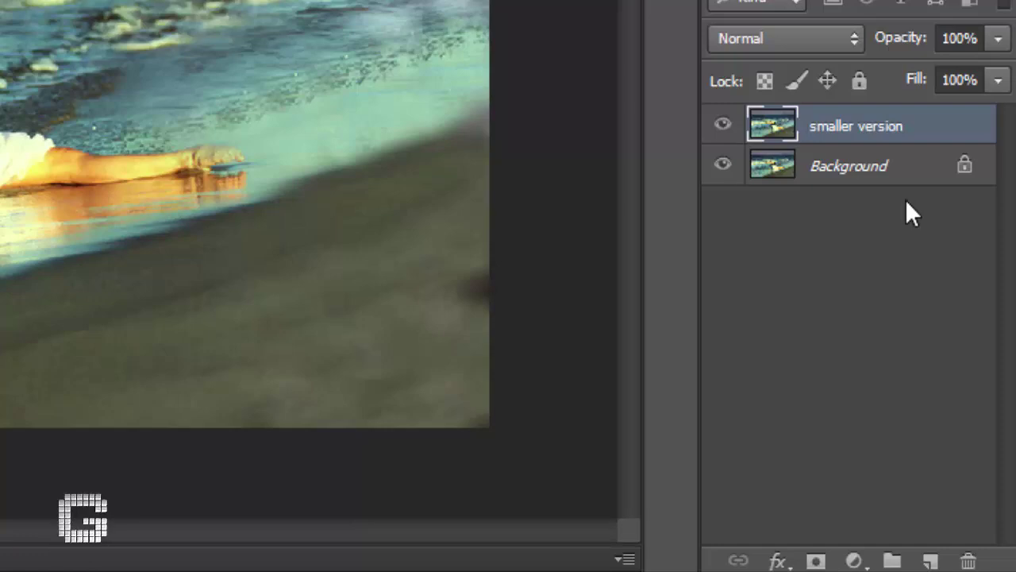
- Add an empty layer between "smaller version" and Background and name it "clipping mask"
{"action": "left_click", "coordinate": [929, 560]}
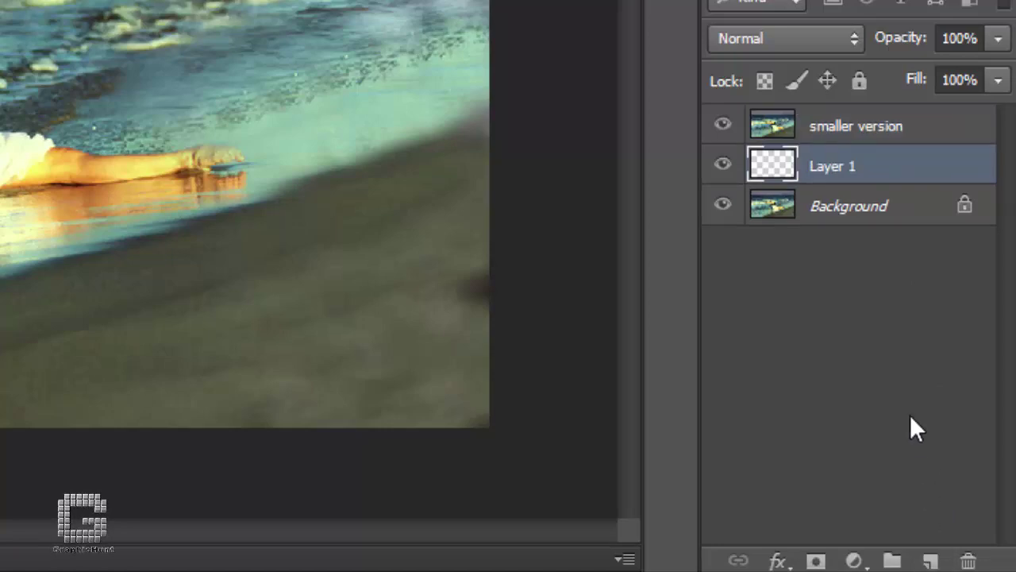
{"action": "double_click", "coordinate": [868, 170]}
{"action": "type", "text": "c"}
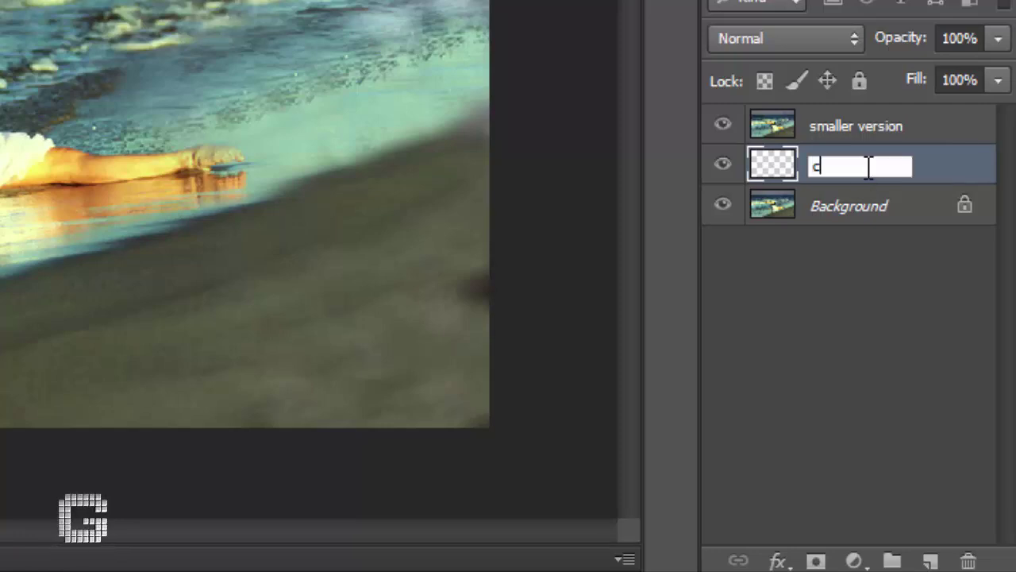
{"action": "type", "text": "lippi"}
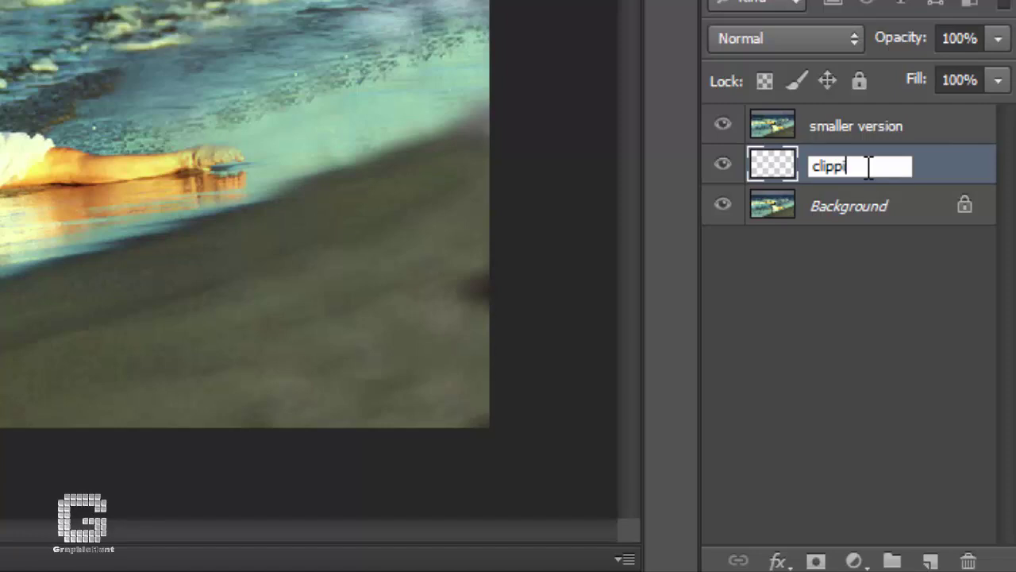
{"action": "type", "text": "ng mask"}
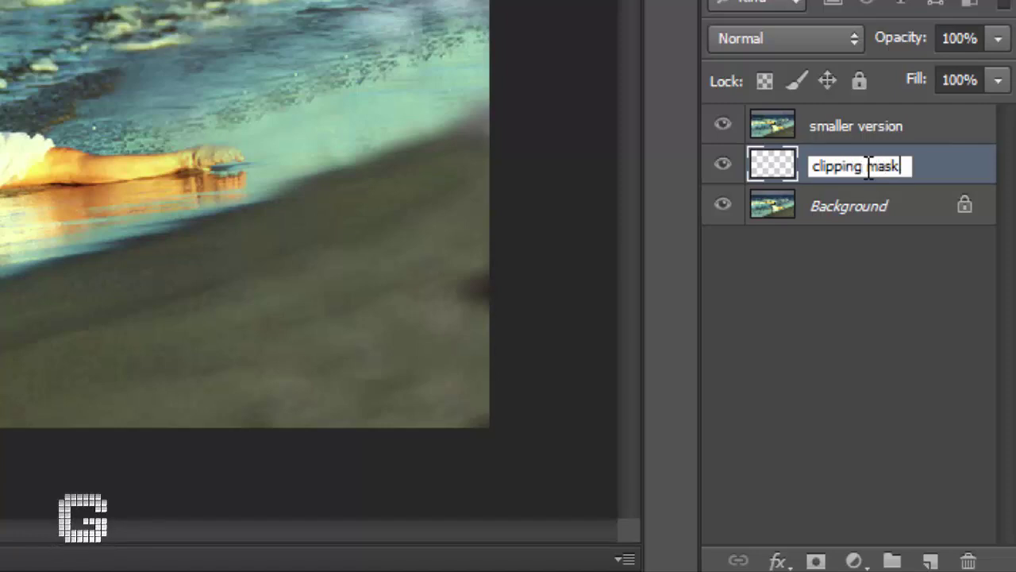
{"action": "key", "text": "Return"}
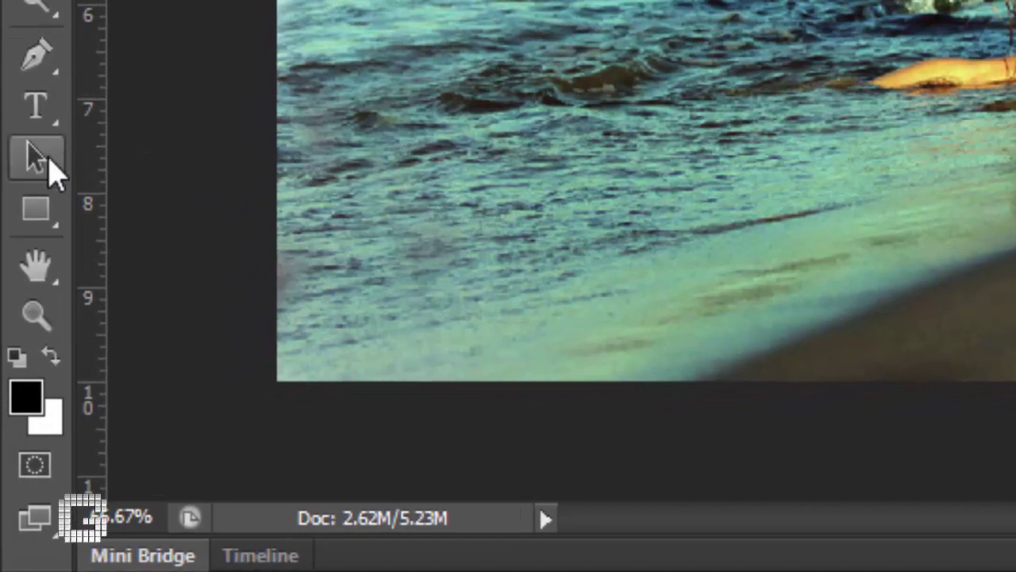
- Draw a rectangle shape with solid black fill and no stroke around the woman, and clip the "smaller version" layer to it
{"action": "left_click", "coordinate": [34, 265]}
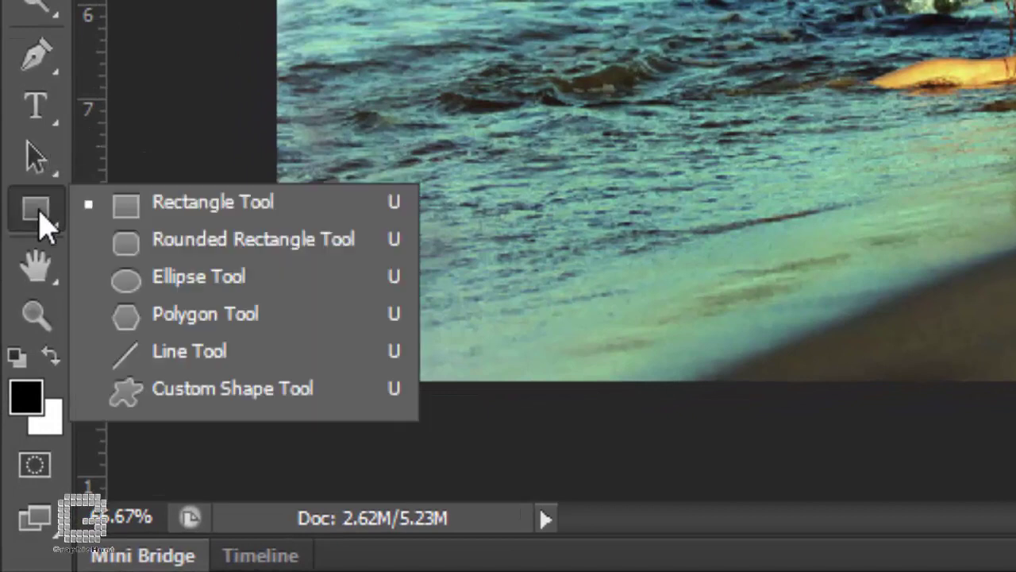
{"action": "left_click", "coordinate": [146, 208]}
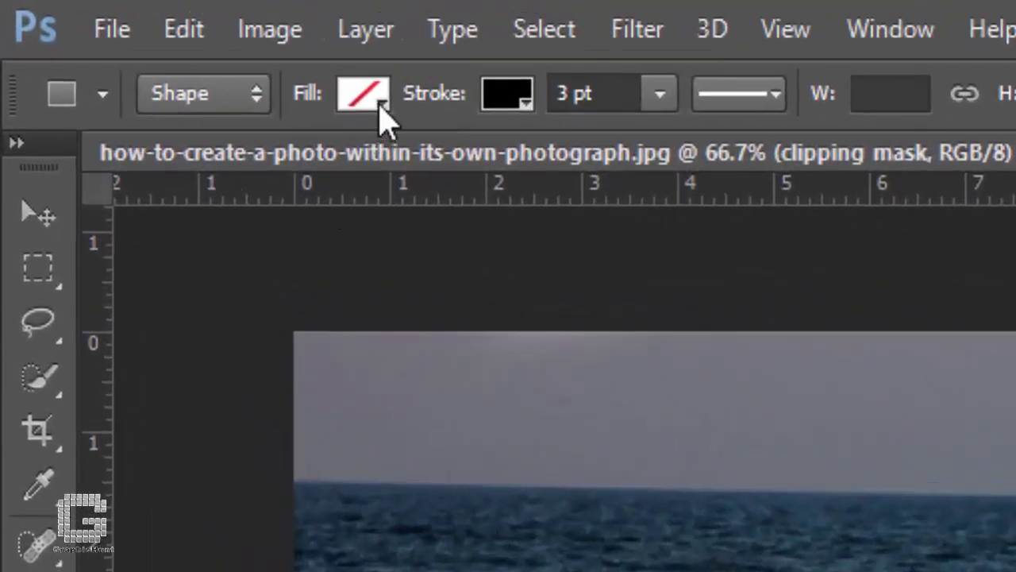
{"action": "left_click", "coordinate": [377, 116]}
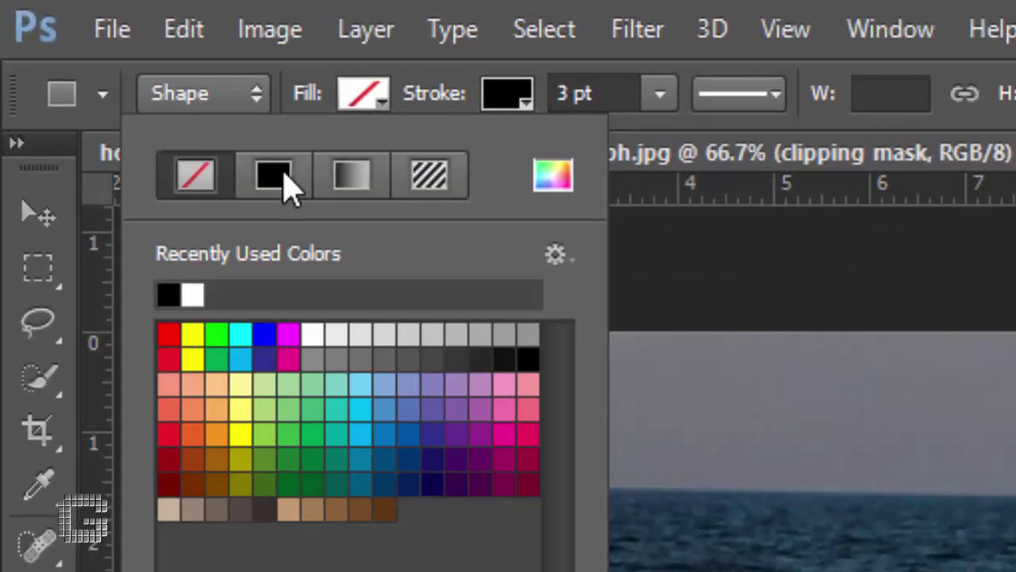
{"action": "left_click", "coordinate": [285, 185]}
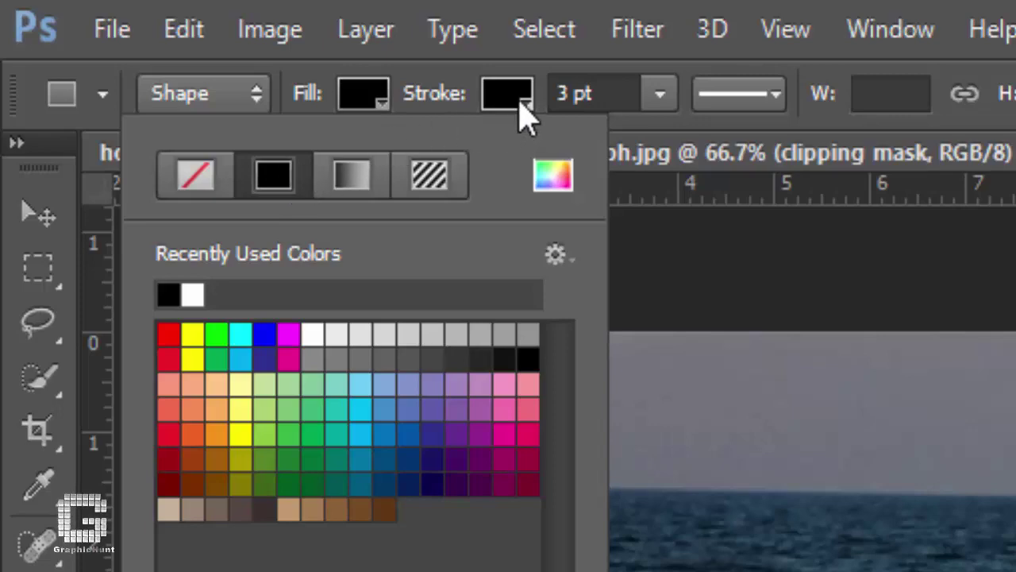
{"action": "left_click", "coordinate": [520, 101]}
{"action": "left_click", "coordinate": [337, 189]}
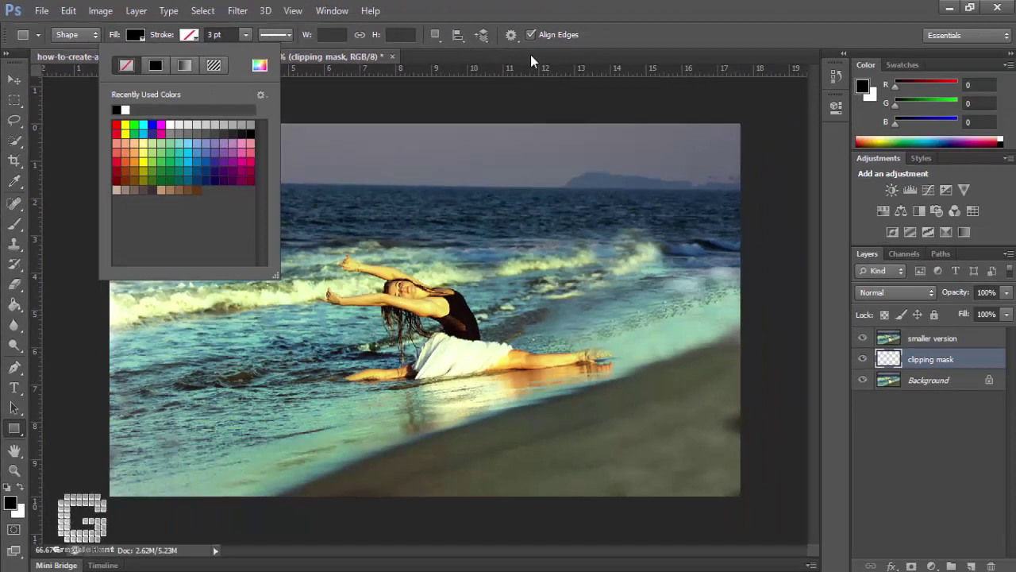
{"action": "left_click", "coordinate": [479, 156]}
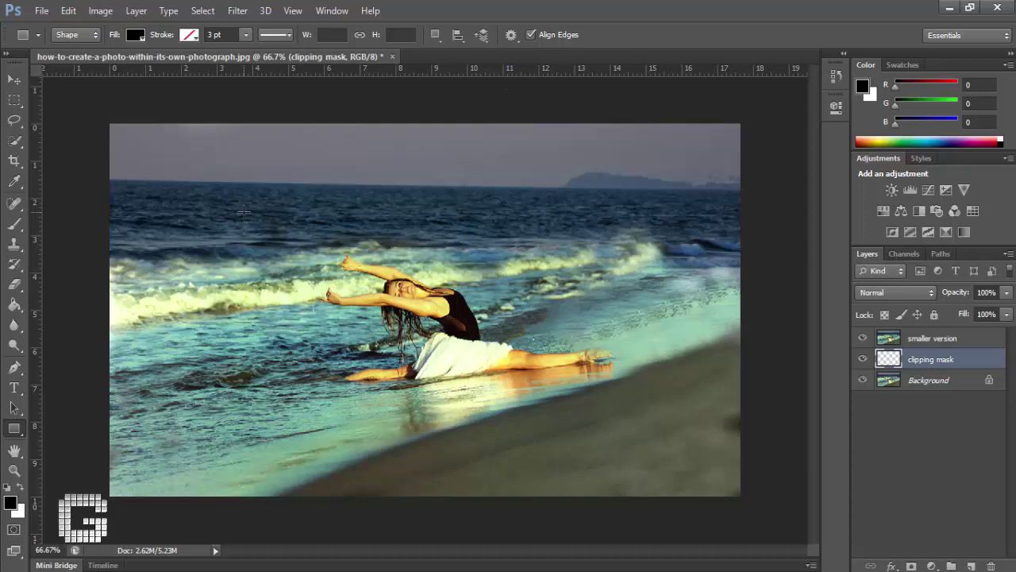
{"action": "left_click_drag", "start_coordinate": [253, 225], "coordinate": [635, 419]}
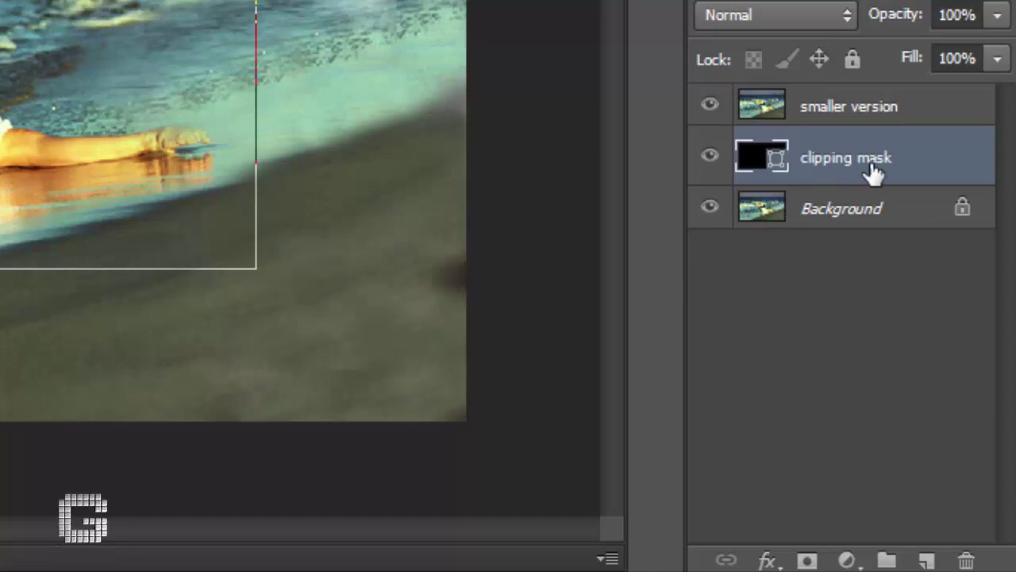
{"action": "left_click", "coordinate": [923, 121]}
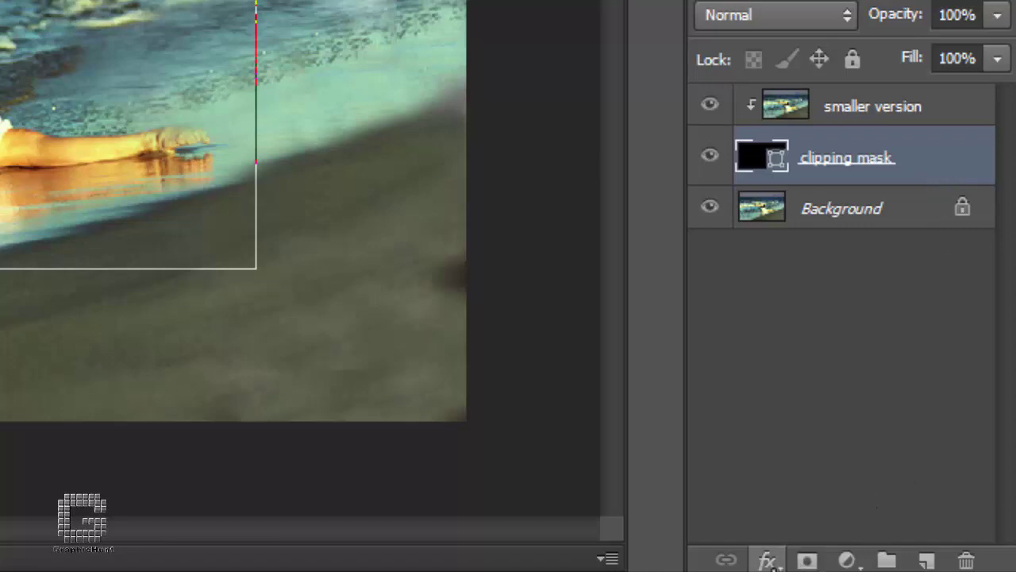
- Add a Stroke effect to the "clipping mask" layer with a size of 20 px and position Inside
{"action": "left_click", "coordinate": [780, 564]}
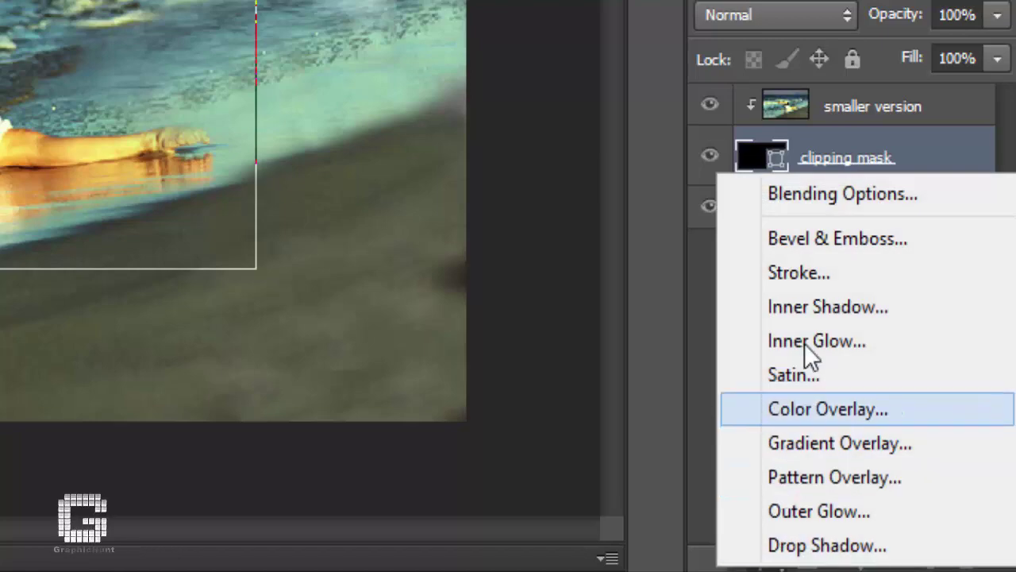
{"action": "left_click", "coordinate": [820, 273]}
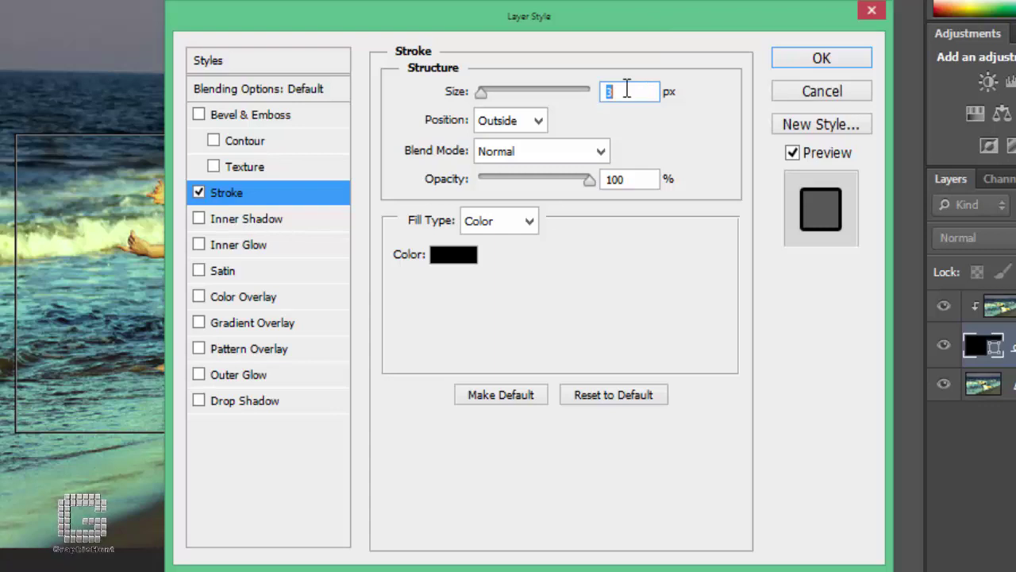
{"action": "type", "text": "20"}
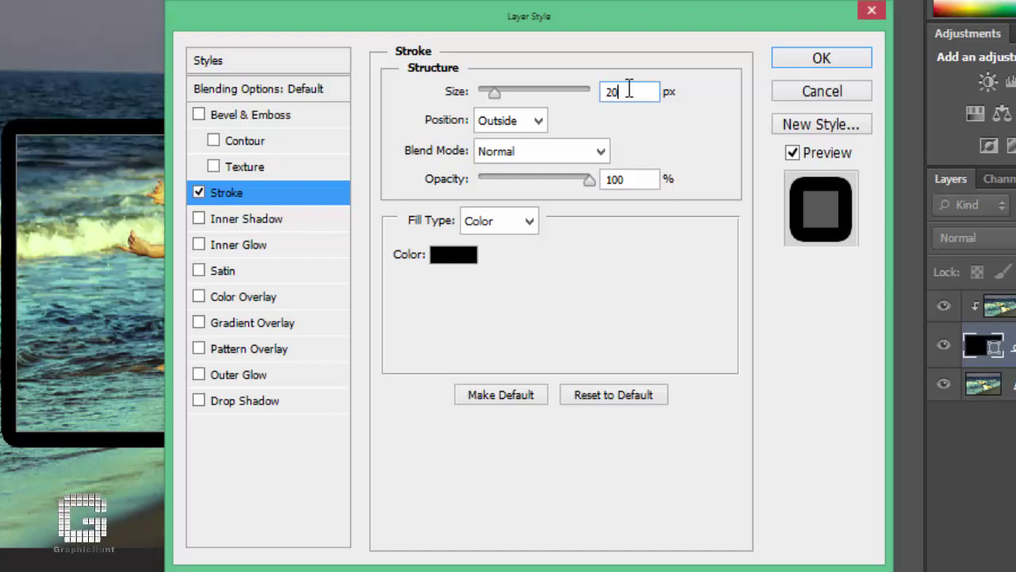
{"action": "left_click", "coordinate": [538, 123]}
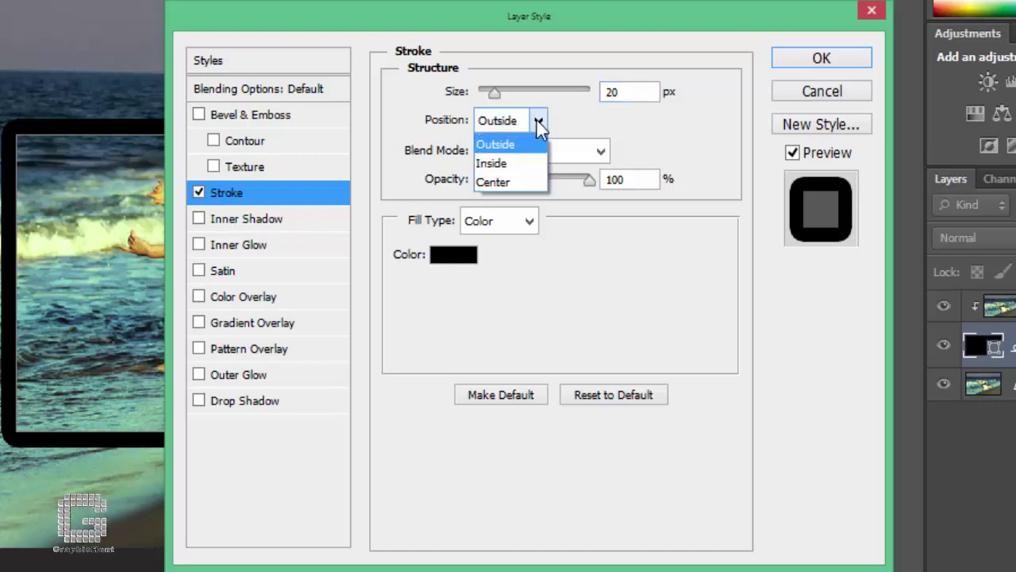
{"action": "left_click", "coordinate": [509, 162]}
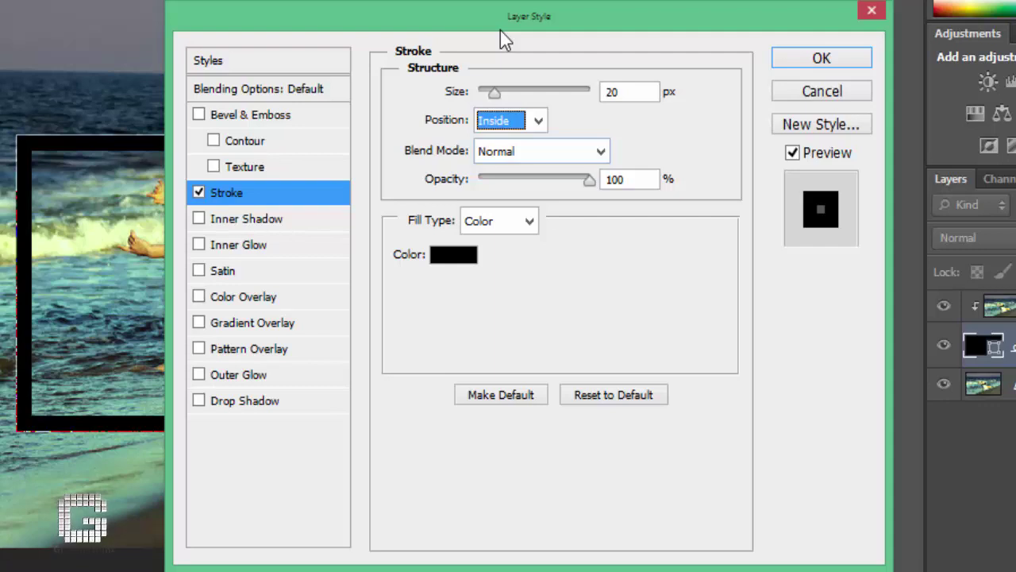
- Change the colour of the rectangle's Stroke effect to white
{"action": "left_click_drag", "start_coordinate": [500, 29], "coordinate": [601, 18]}
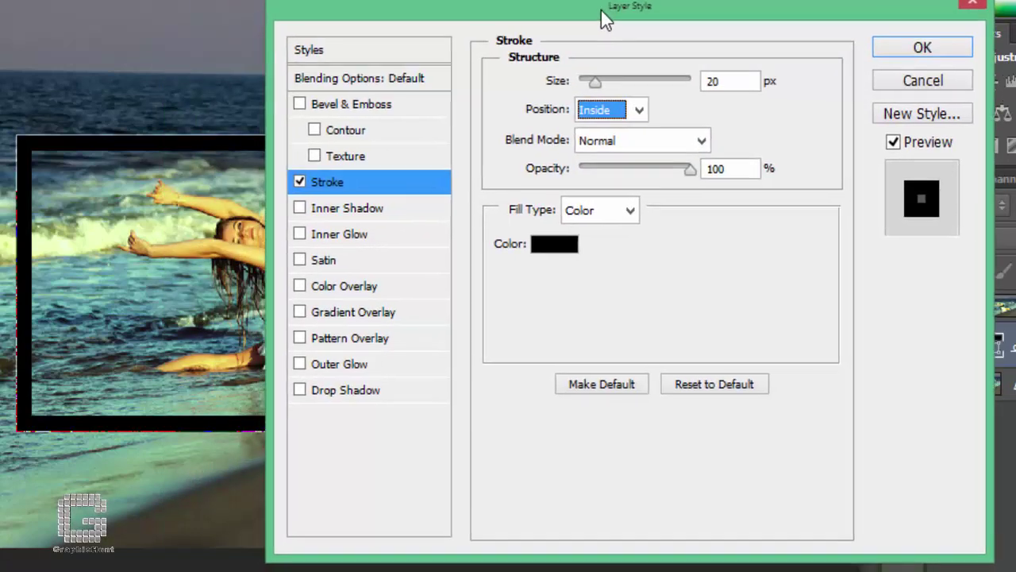
{"action": "left_click", "coordinate": [572, 246]}
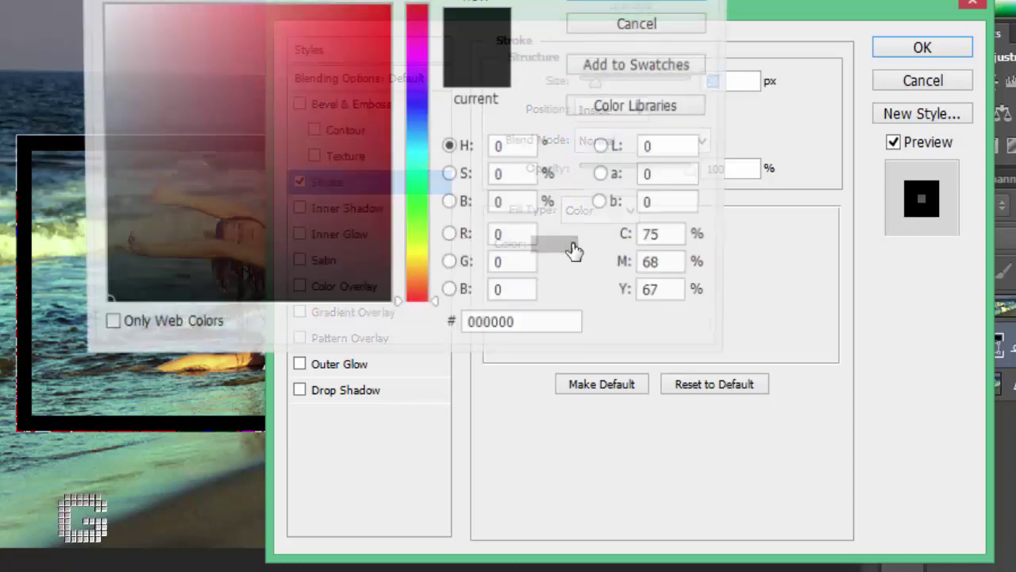
{"action": "left_click", "coordinate": [103, 9]}
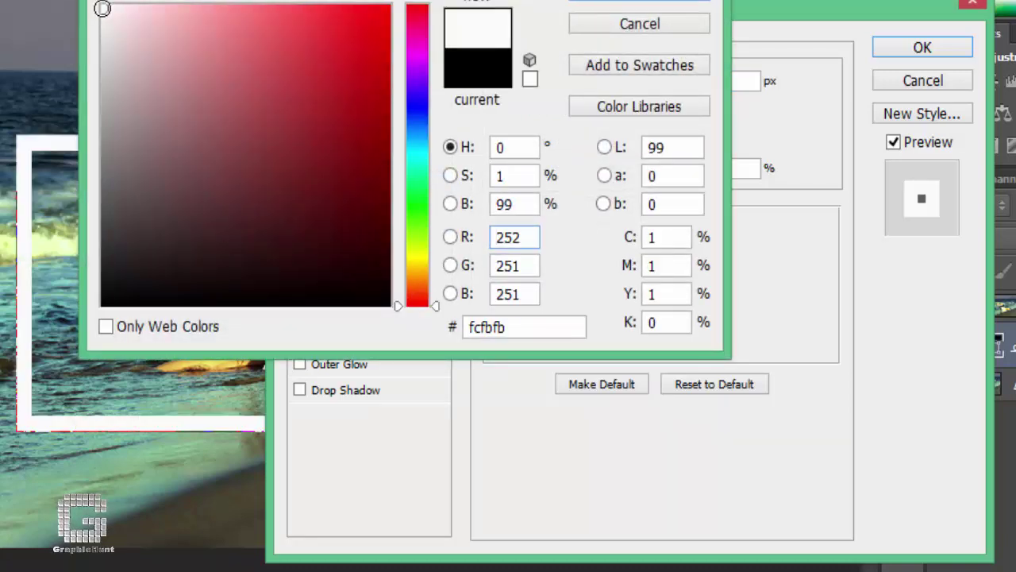
{"action": "left_click", "coordinate": [604, 6]}
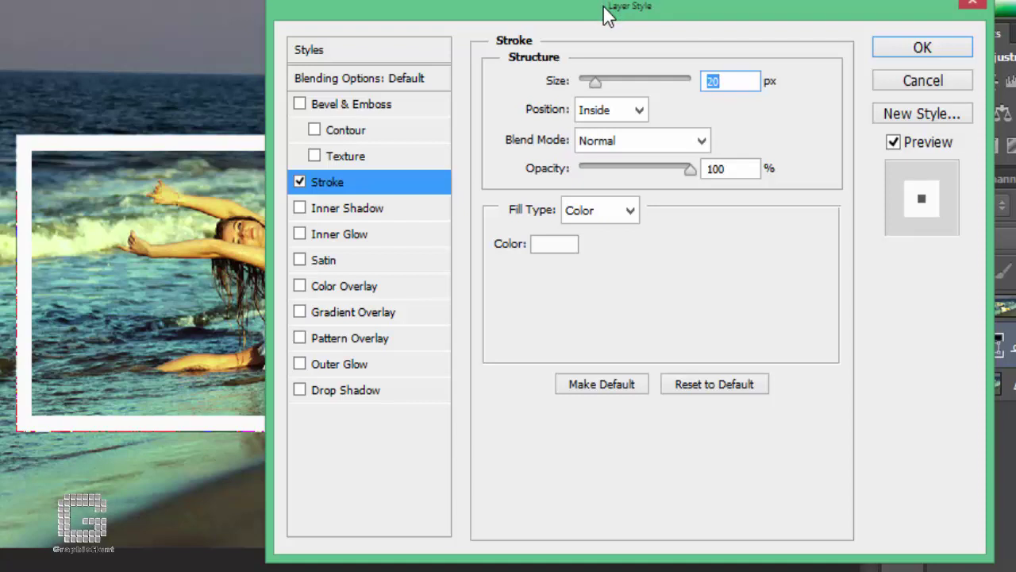
{"action": "key", "text": "Return"}
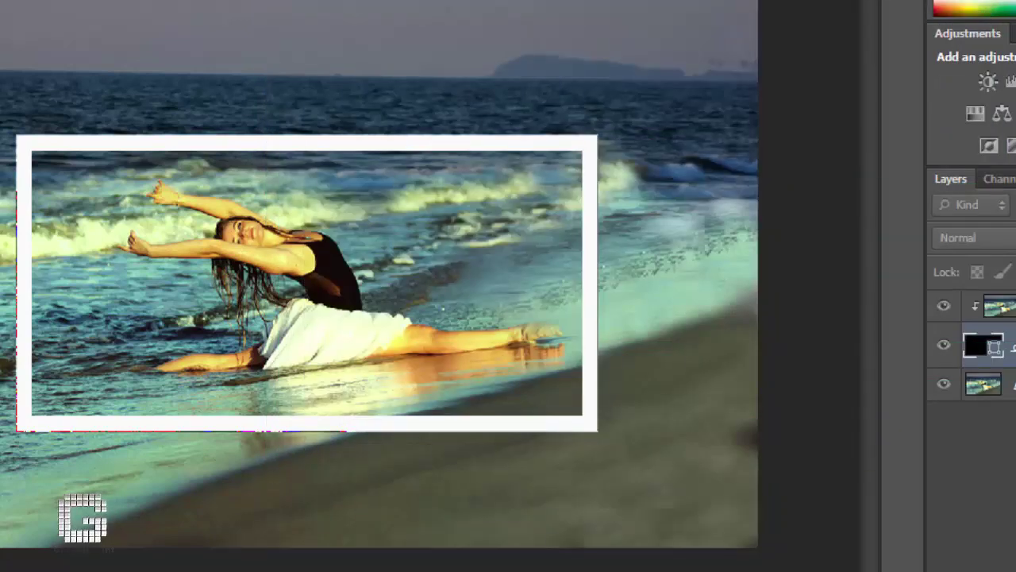
- Add a Drop Shadow to the "clipping mask" layer with an angle of 130° and a distance of 10 px, and apply the layer style
{"action": "mouse_move", "coordinate": [759, 266]}
{"action": "left_mouse_down"}
{"action": "mouse_move", "coordinate": [674, 12]}
{"action": "mouse_move", "coordinate": [616, 0]}
{"action": "left_mouse_up"}
{"action": "left_click", "coordinate": [731, 219]}
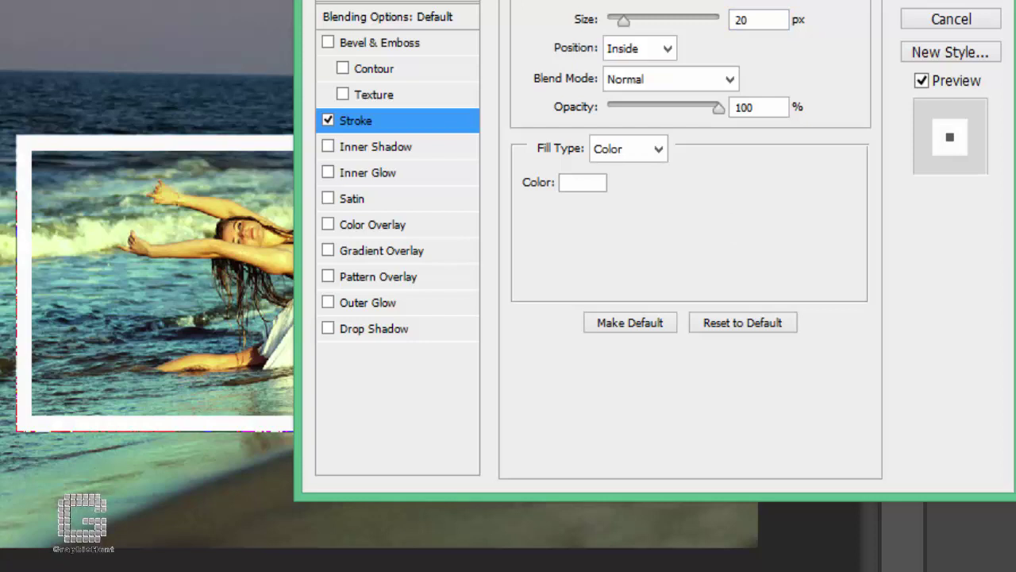
{"action": "left_click", "coordinate": [364, 337]}
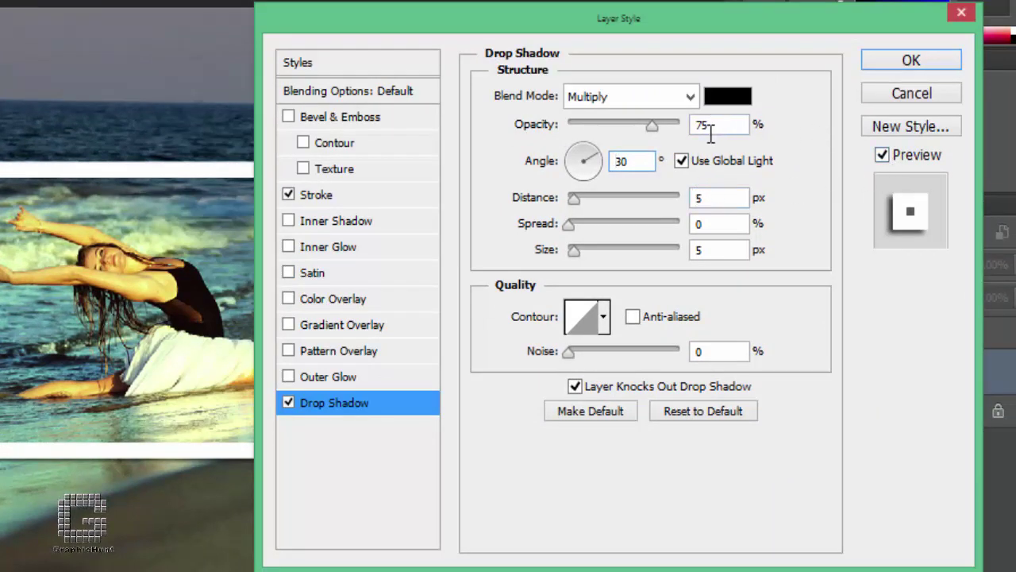
{"action": "left_click", "coordinate": [617, 162]}
{"action": "type", "text": "1"}
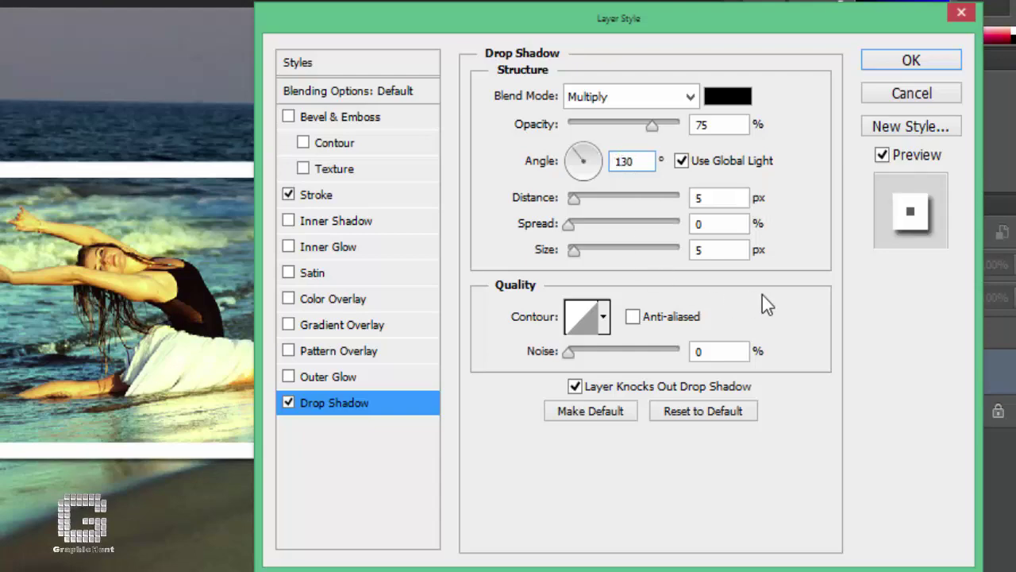
{"action": "key", "text": "Return"}
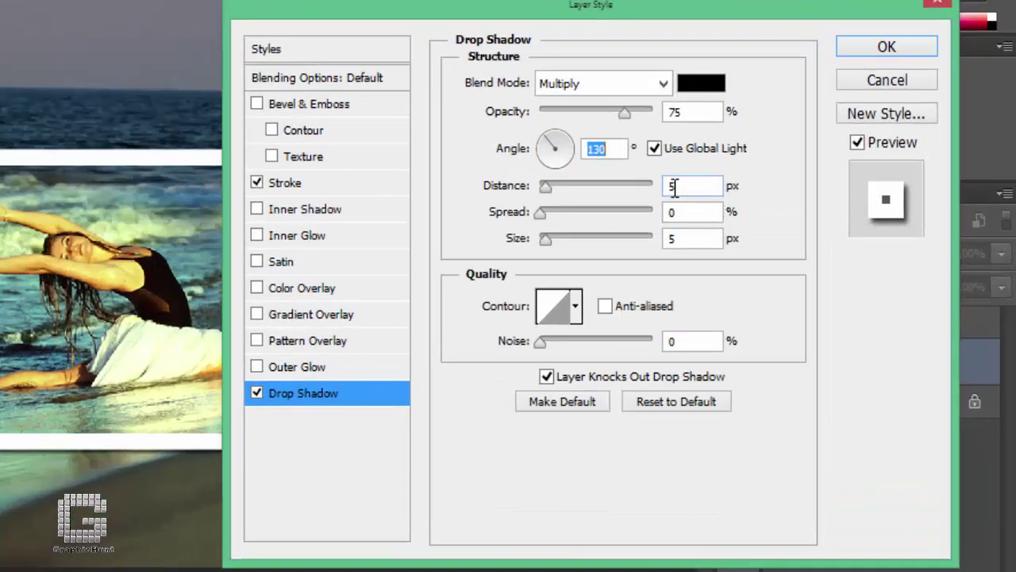
{"action": "double_click", "coordinate": [673, 186]}
{"action": "type", "text": "10"}
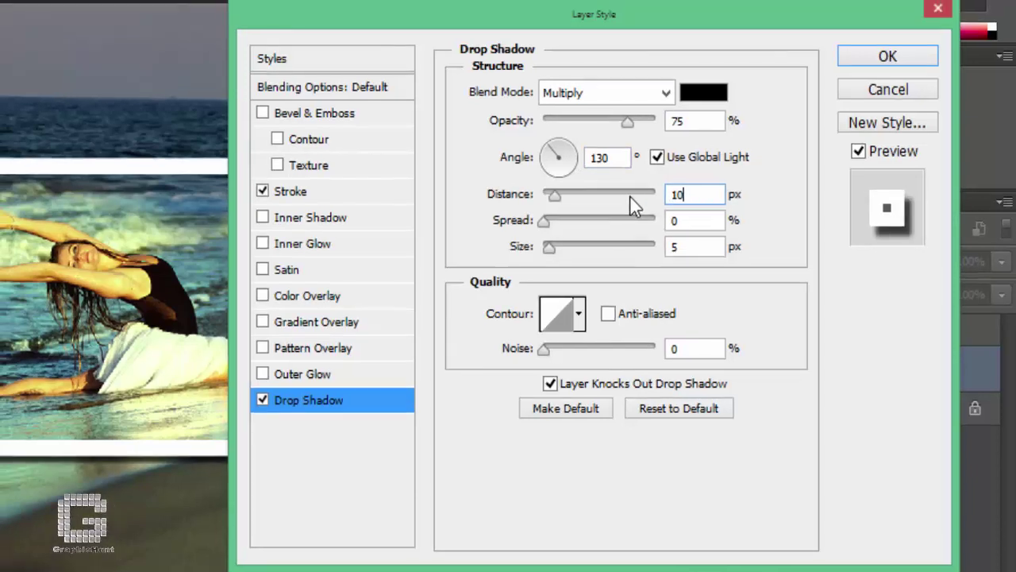
{"action": "left_click", "coordinate": [695, 534]}
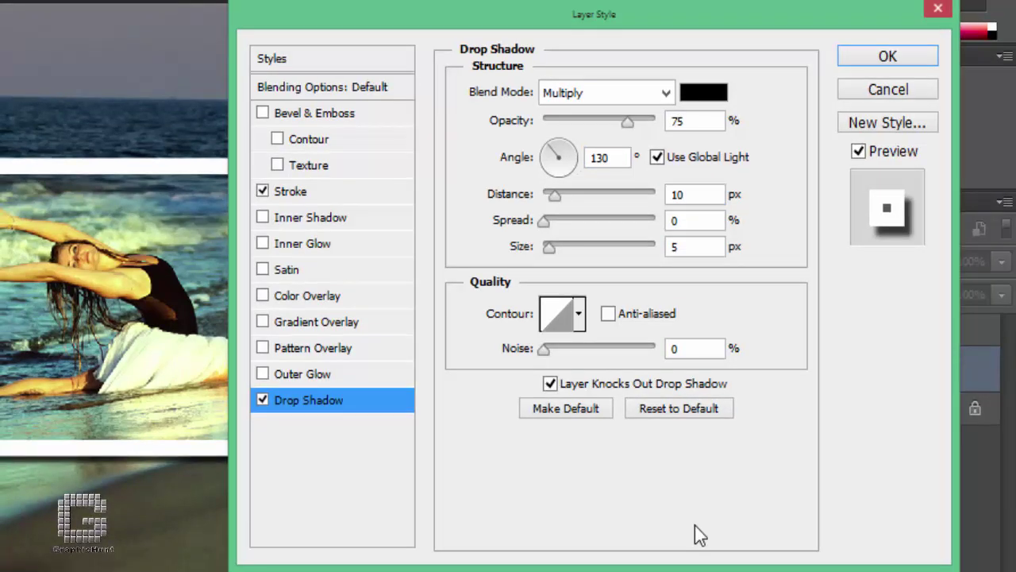
{"action": "left_click", "coordinate": [860, 59]}
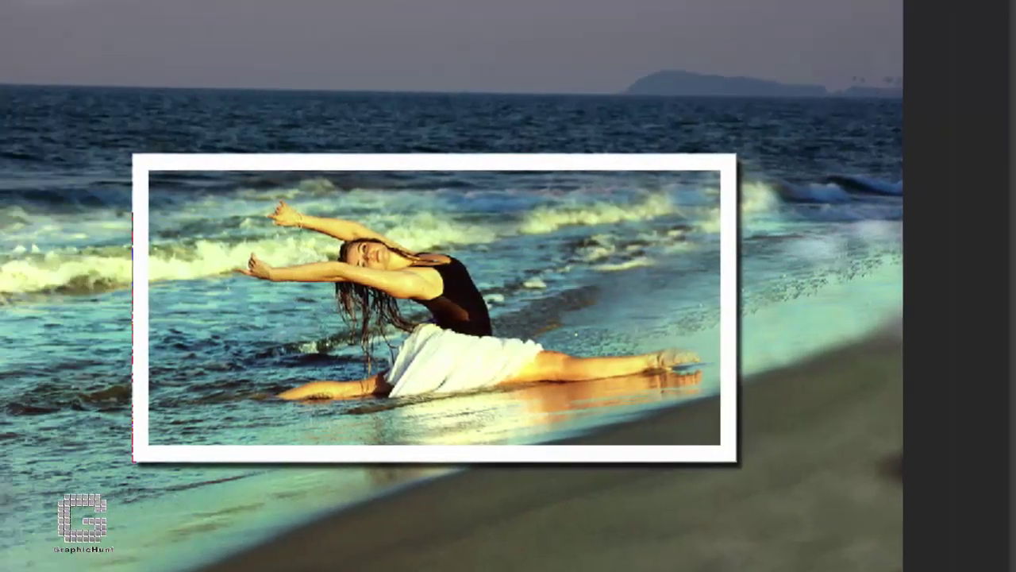
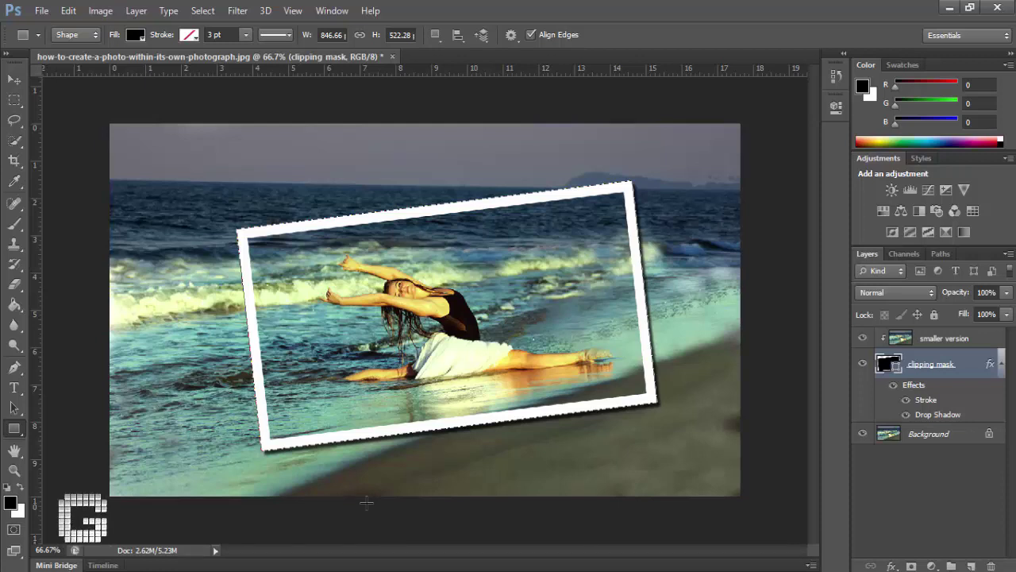
- Convert the Background into a regular layer and try a Desaturate adjustment on it, undoing the desaturation
{"action": "double_click", "coordinate": [929, 433]}
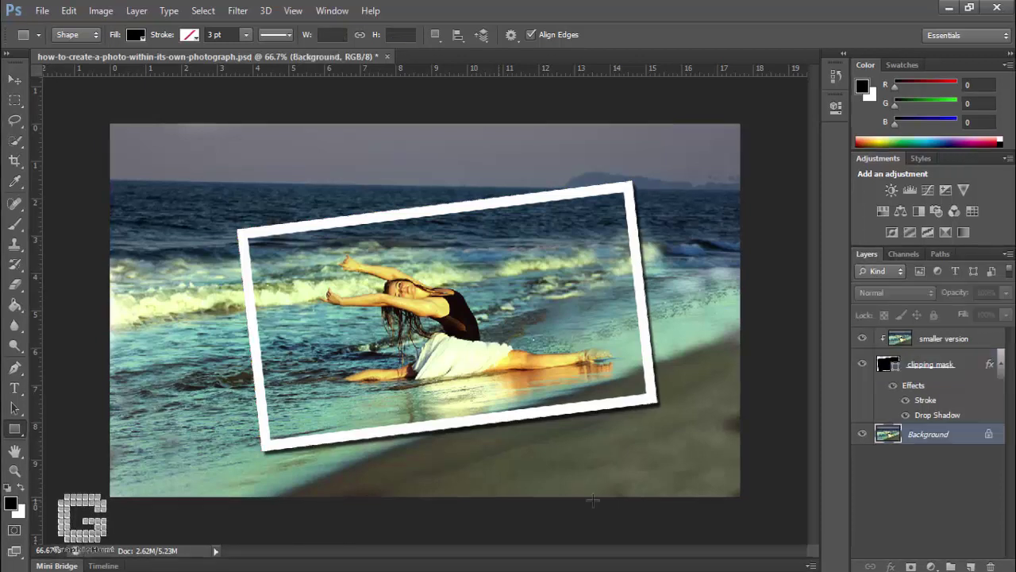
{"action": "left_click", "coordinate": [623, 183]}
{"action": "left_click", "coordinate": [101, 10]}
{"action": "mouse_move", "coordinate": [113, 53]}
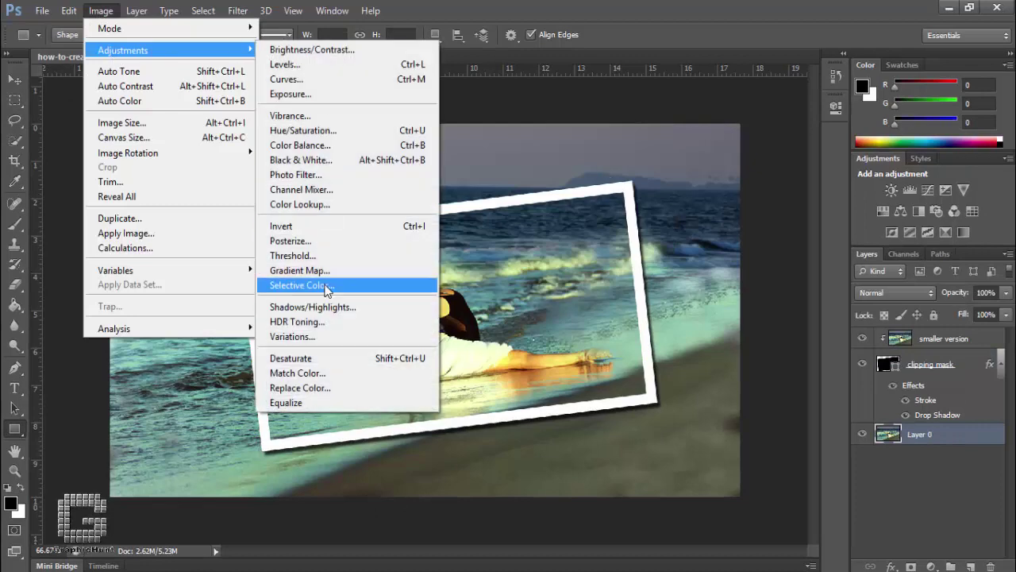
{"action": "left_click", "coordinate": [286, 358]}
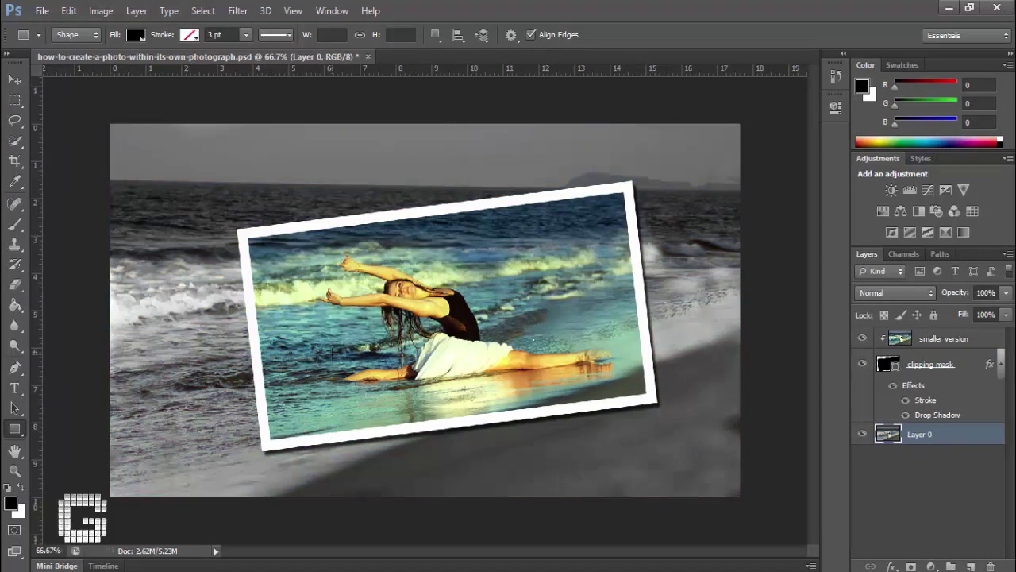
{"action": "key", "text": "ctrl+z"}
- Try a Gaussian Blur filter on Layer 0 as an alternative background treatment
{"action": "left_click", "coordinate": [237, 11]}
{"action": "mouse_move", "coordinate": [262, 166]}
{"action": "left_click", "coordinate": [456, 278]}
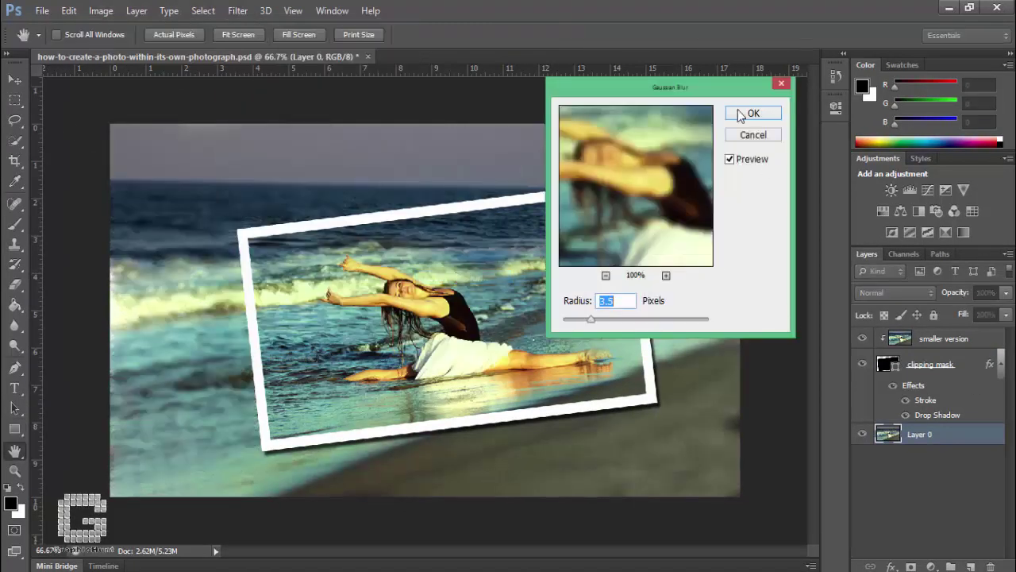
{"action": "type", "text": "5.5"}
{"action": "left_click", "coordinate": [749, 113]}
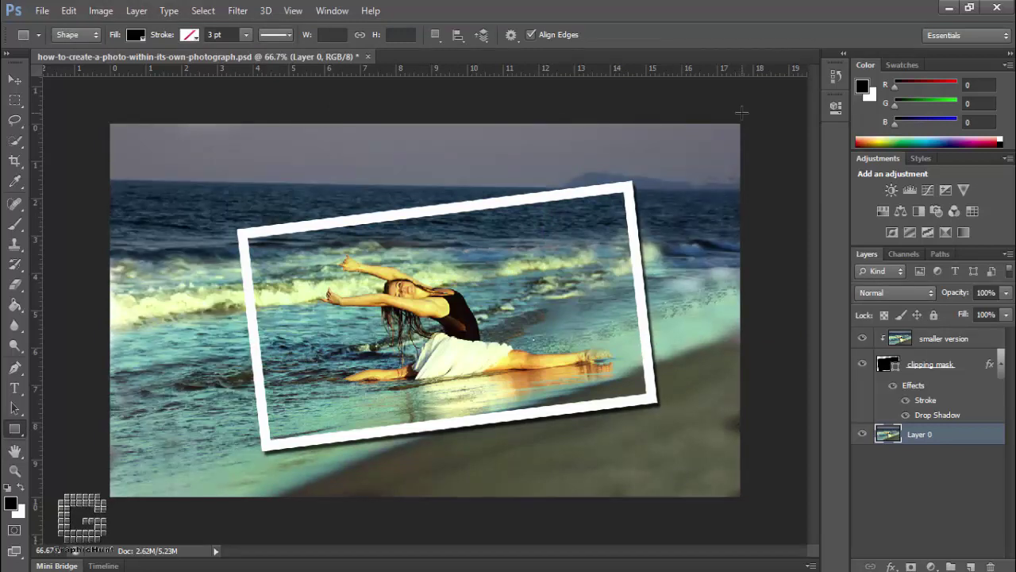
- Try a Levels adjustment on Layer 0, moving the shadow input to 57 and shifting the midtones
{"action": "left_click", "coordinate": [101, 10]}
{"action": "mouse_move", "coordinate": [123, 50]}
{"action": "left_click", "coordinate": [286, 65]}
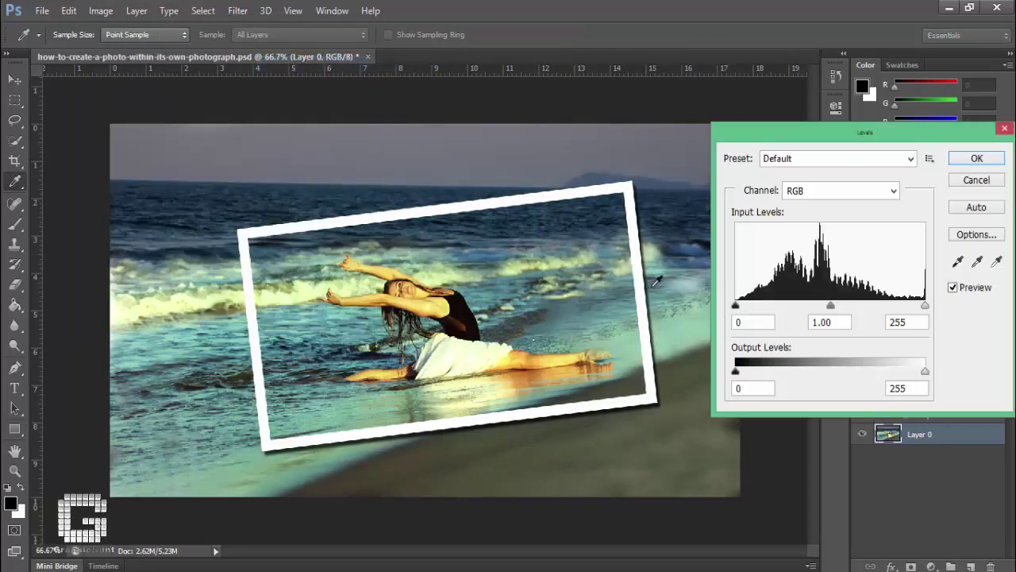
{"action": "mouse_move", "coordinate": [830, 306]}
{"action": "left_mouse_down"}
{"action": "mouse_move", "coordinate": [810, 307]}
{"action": "mouse_move", "coordinate": [900, 312]}
{"action": "mouse_move", "coordinate": [811, 307]}
{"action": "left_mouse_up"}
{"action": "left_click_drag", "start_coordinate": [735, 305], "coordinate": [778, 307]}
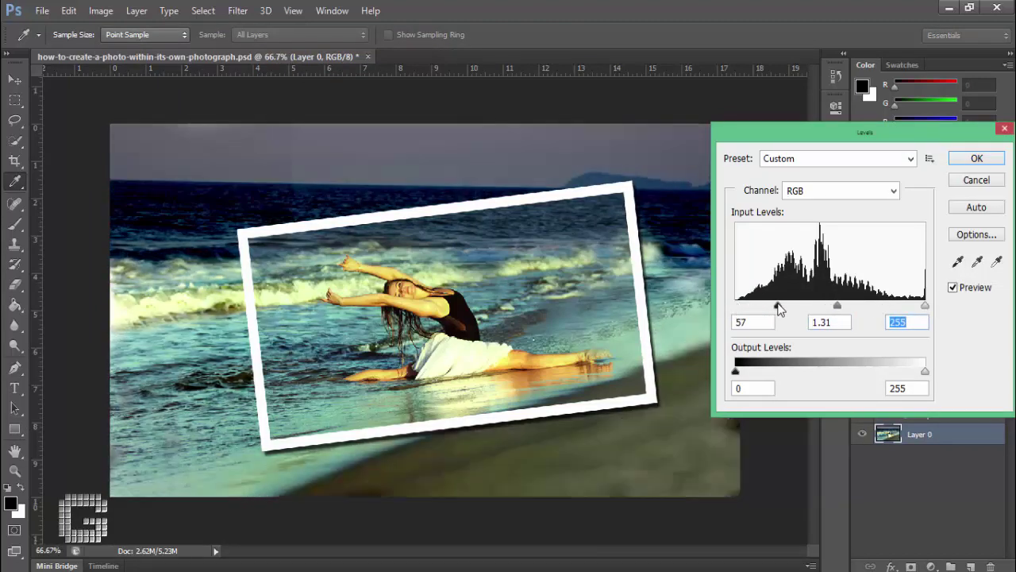
{"action": "mouse_move", "coordinate": [924, 306]}
{"action": "left_mouse_down"}
{"action": "mouse_move", "coordinate": [907, 310]}
{"action": "mouse_move", "coordinate": [925, 306]}
{"action": "left_mouse_up"}
{"action": "left_click_drag", "start_coordinate": [841, 306], "coordinate": [852, 306]}
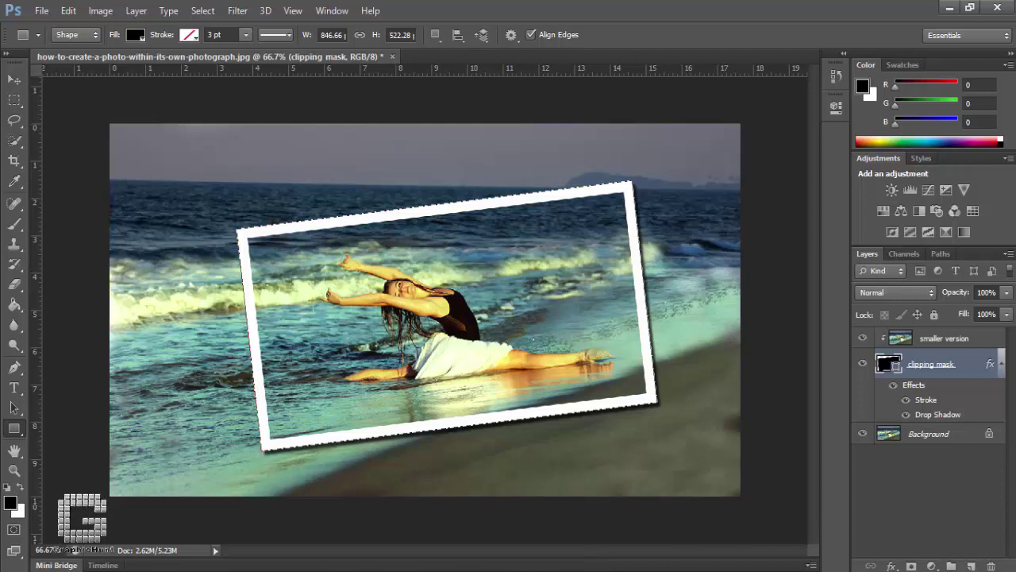
- Select the Background layer and set the foreground colour to a blue with RGB values 51, 95, 132
{"action": "left_click", "coordinate": [929, 433]}
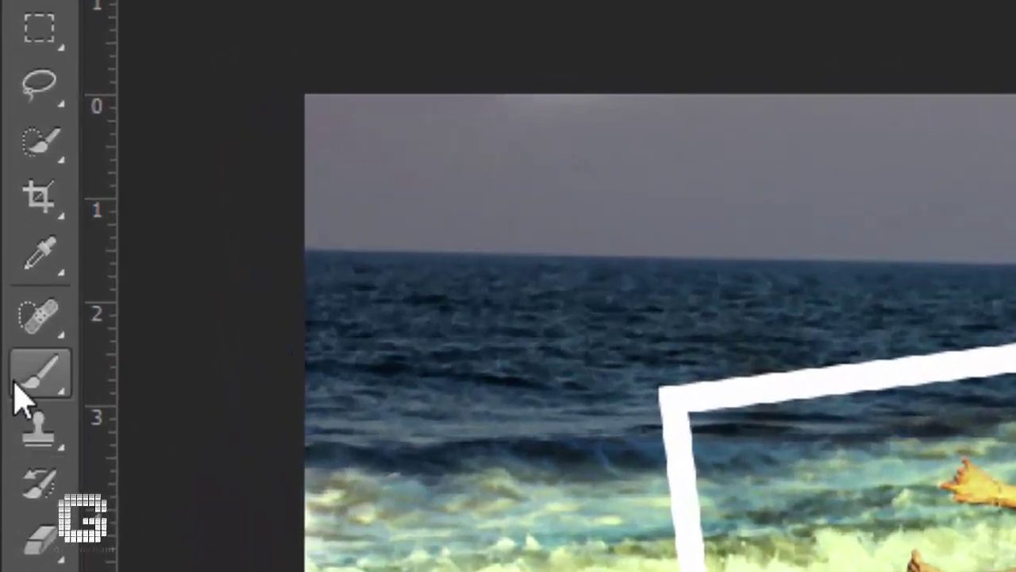
{"action": "left_click", "coordinate": [40, 254]}
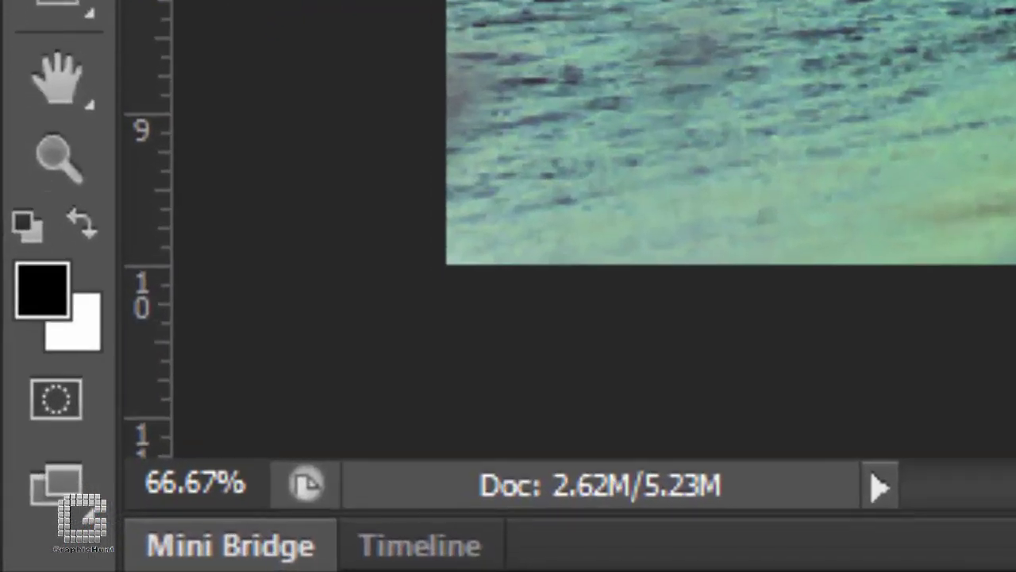
{"action": "left_click", "coordinate": [699, 244]}
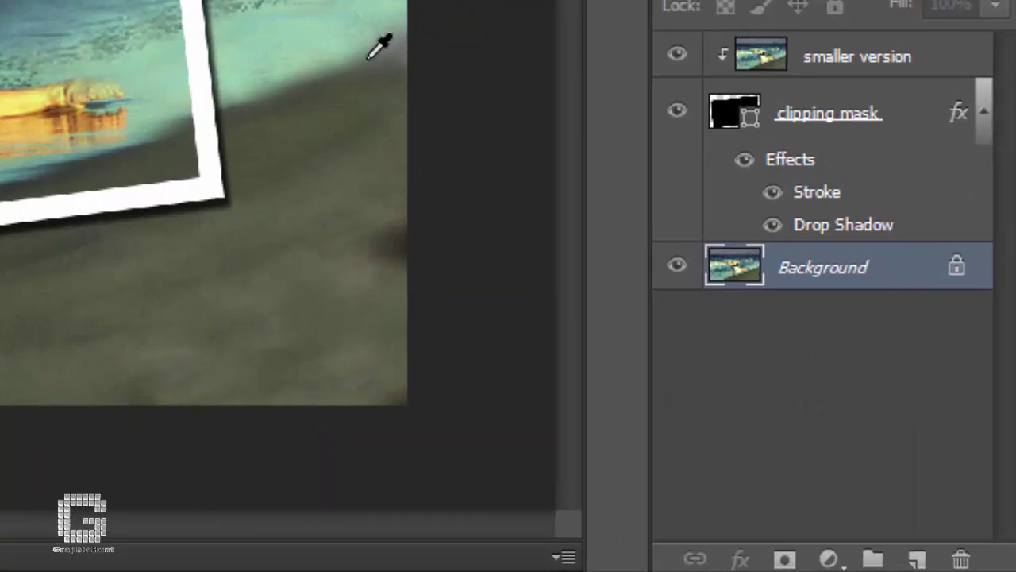
- Add a Hue/Saturation adjustment layer directly above the Background and enable Colorize to tint the outer photo blue
{"action": "left_click", "coordinate": [830, 559]}
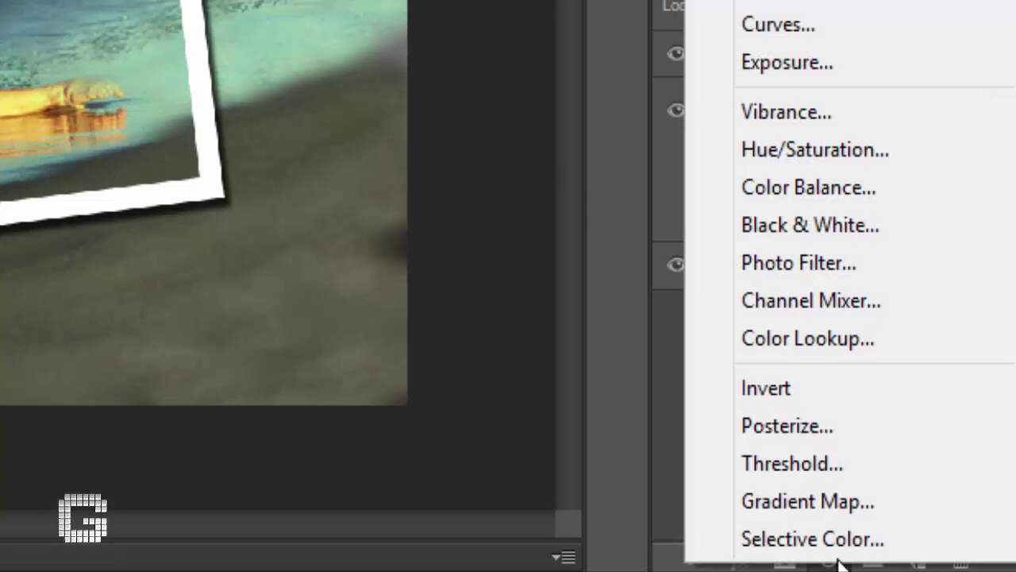
{"action": "left_click", "coordinate": [810, 150]}
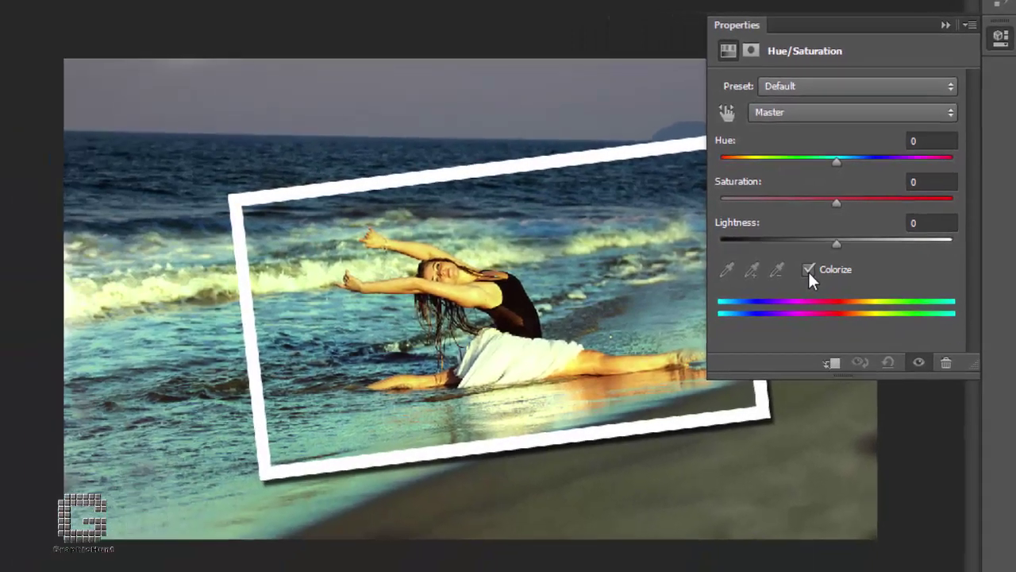
{"action": "left_click", "coordinate": [713, 393]}
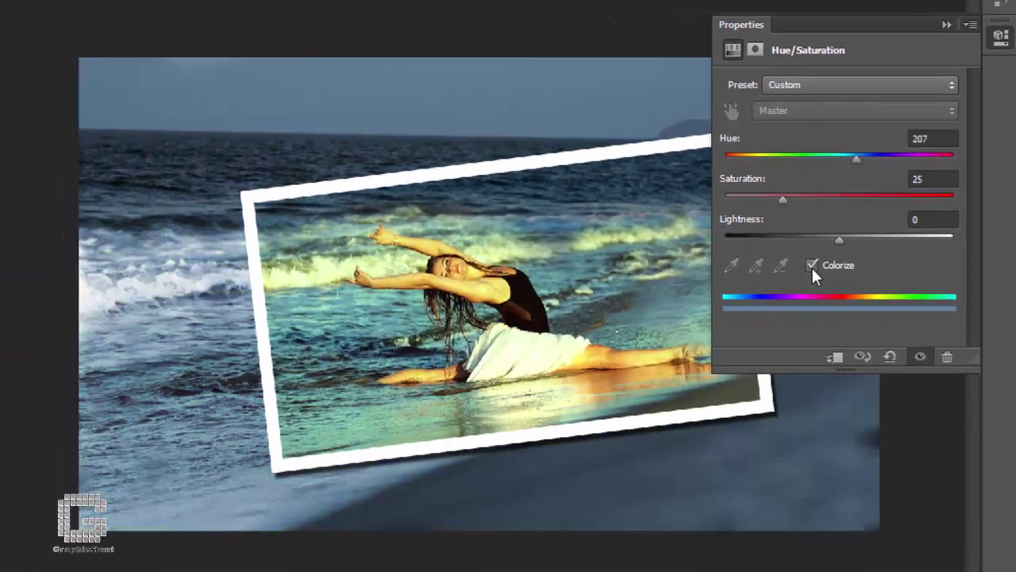
{"action": "left_click", "coordinate": [946, 24]}
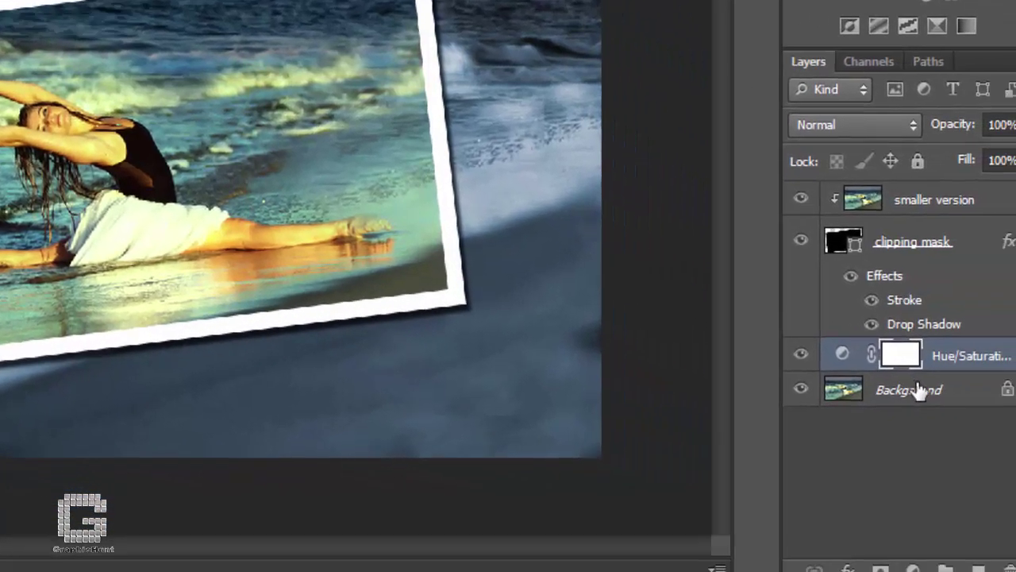
- Duplicate the Background layer and rename the copy "Radial blur"
{"action": "left_click", "coordinate": [913, 389]}
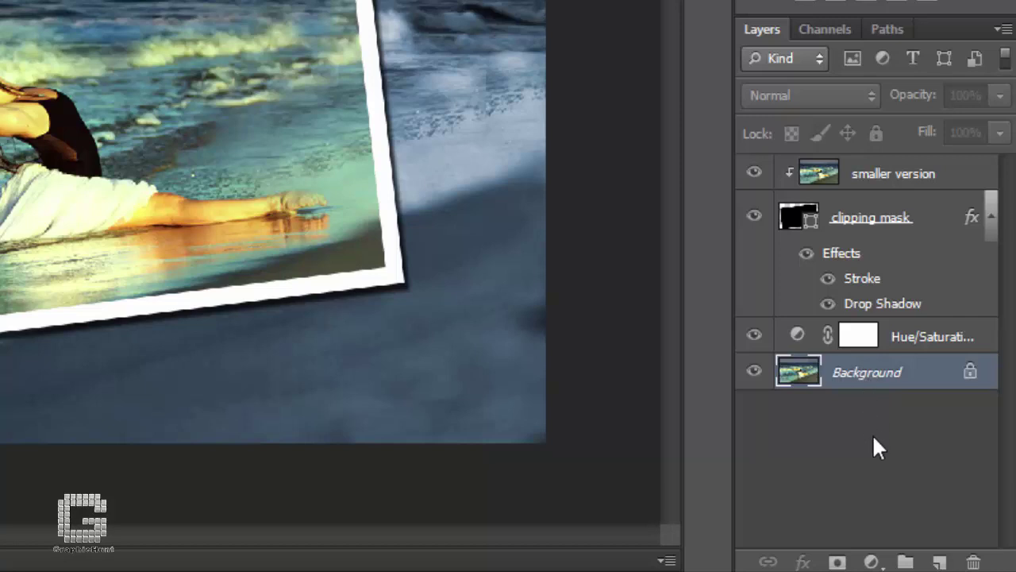
{"action": "key", "text": "ctrl+j"}
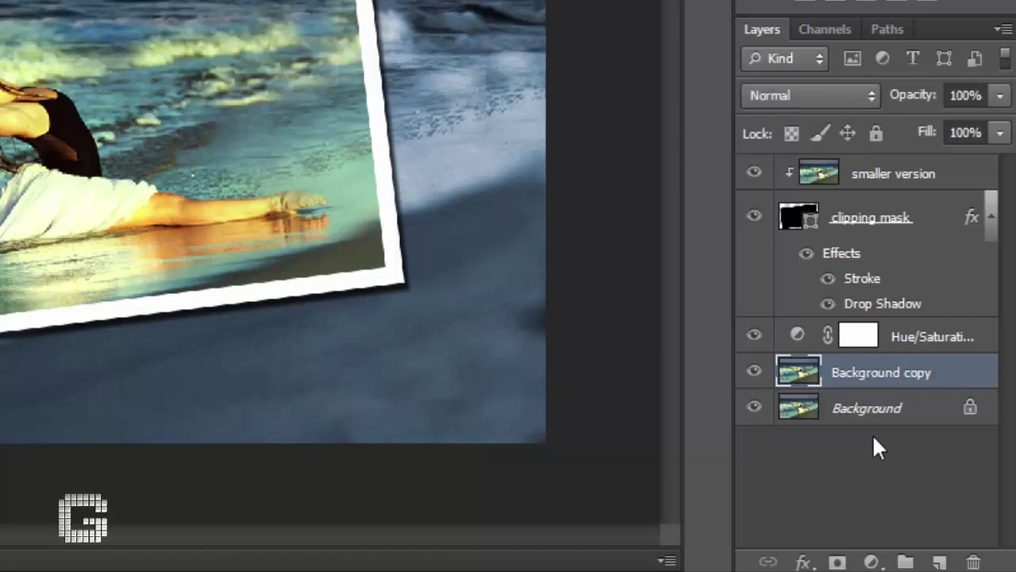
{"action": "double_click", "coordinate": [869, 378]}
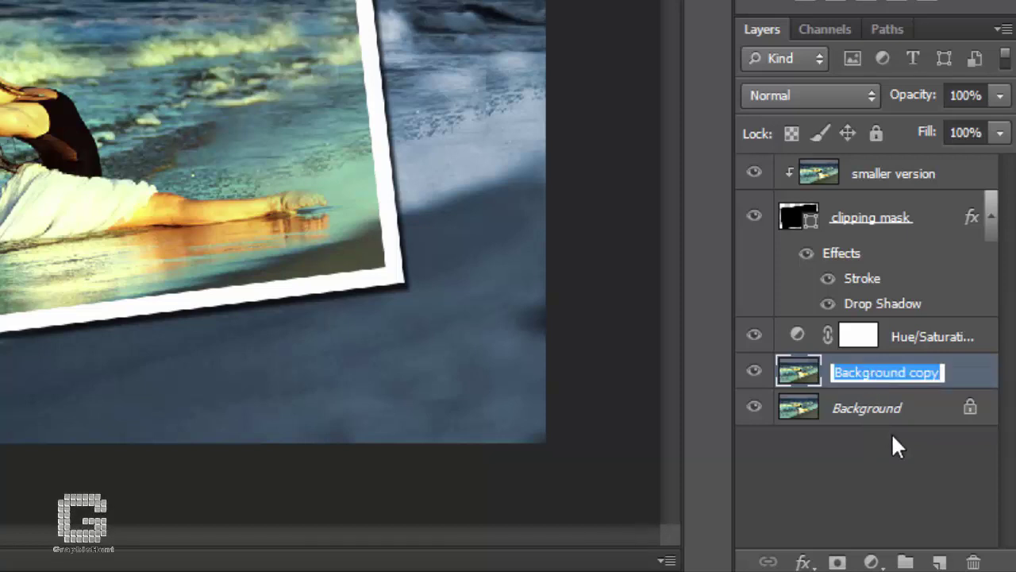
{"action": "type", "text": "Ra"}
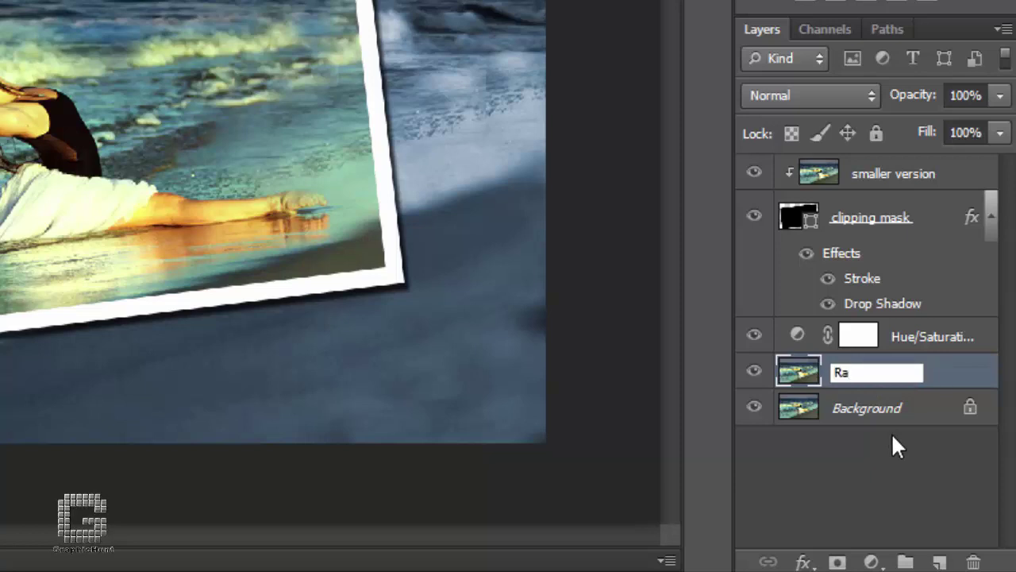
{"action": "type", "text": "dial "}
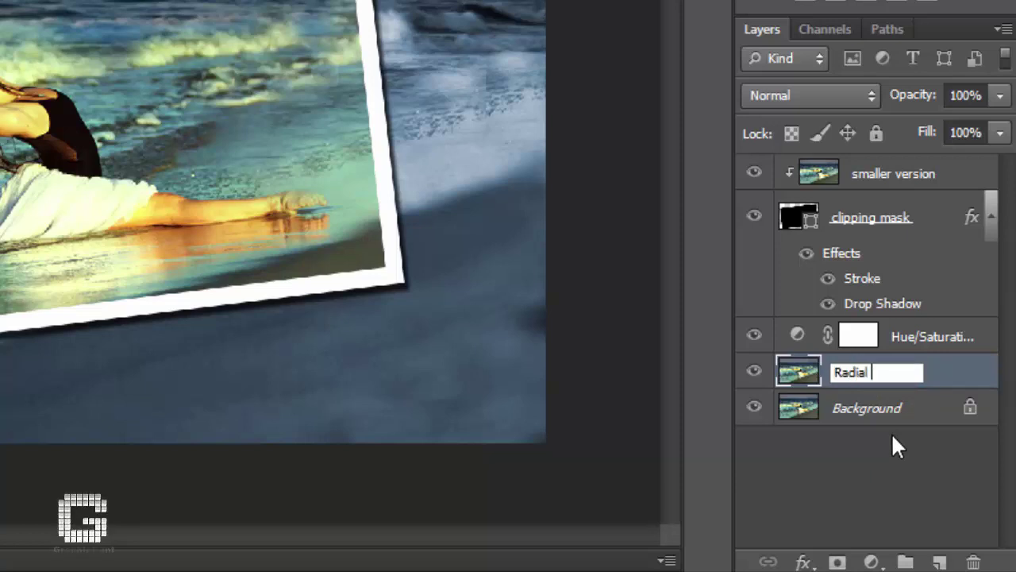
{"action": "type", "text": "blur"}
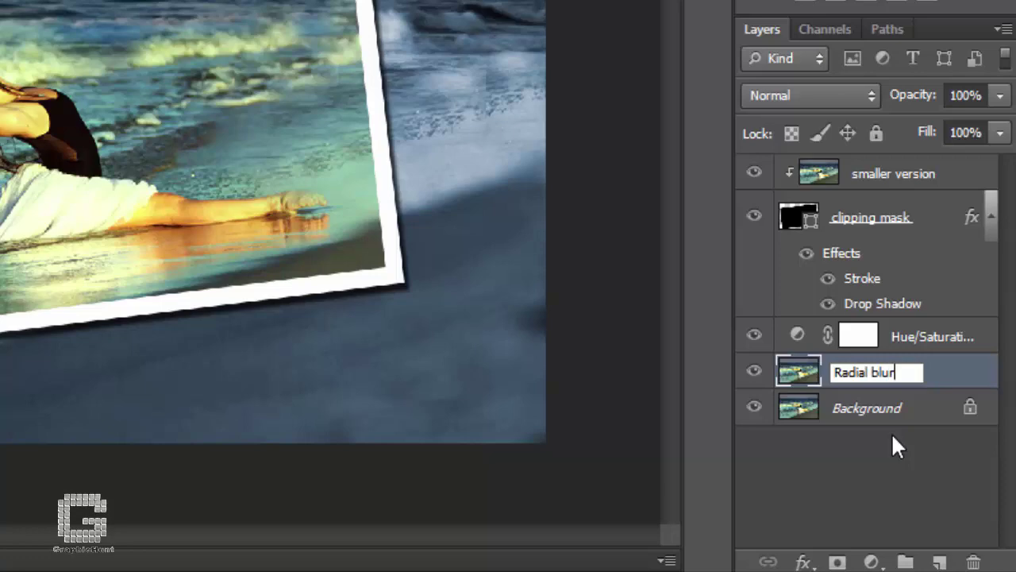
{"action": "key", "text": "Return"}
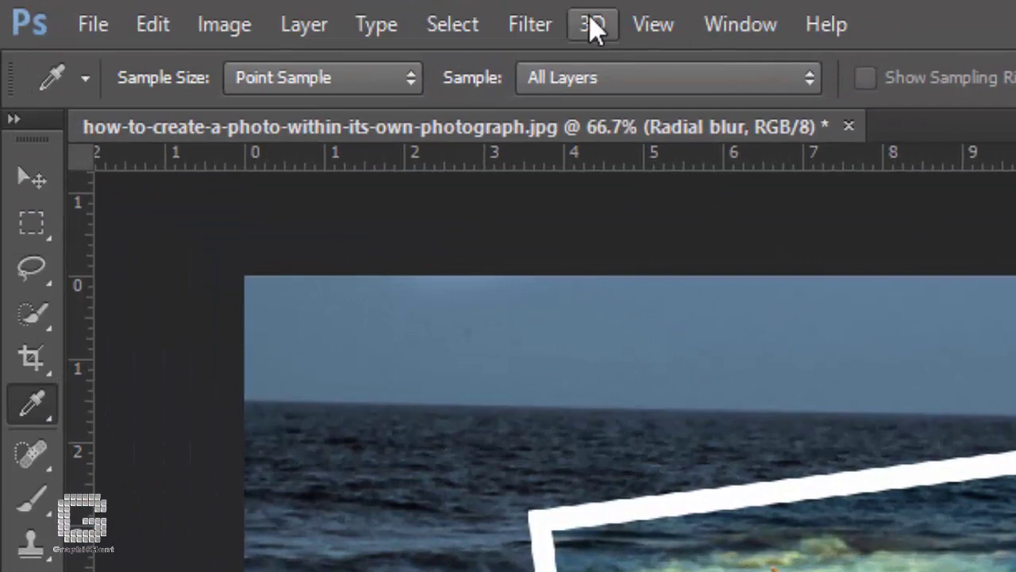
- Apply a Radial Blur to the "Radial blur" layer with amount 10, Zoom method, Best quality and the blur centre in the middle
{"action": "left_click", "coordinate": [532, 24]}
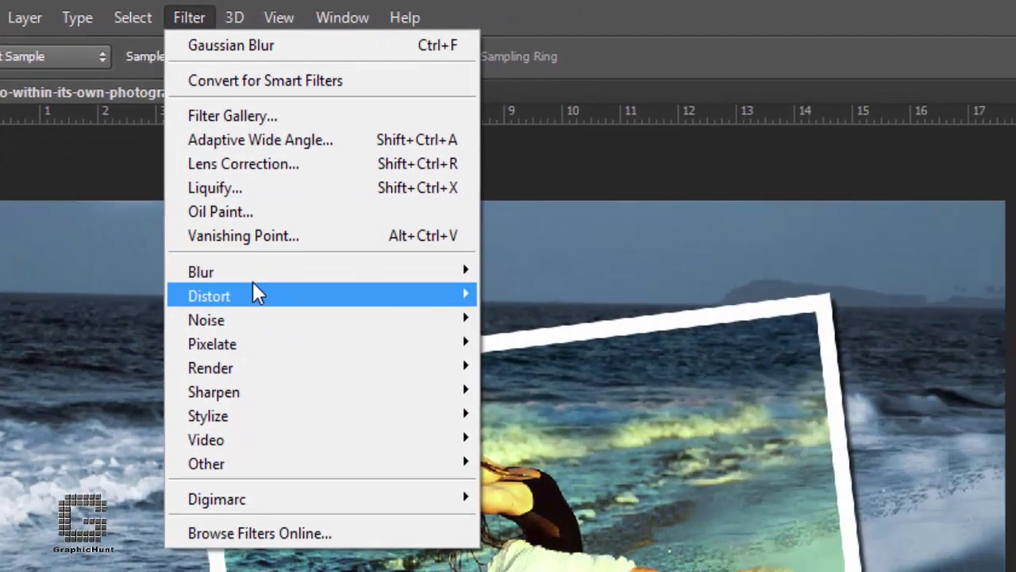
{"action": "mouse_move", "coordinate": [362, 305]}
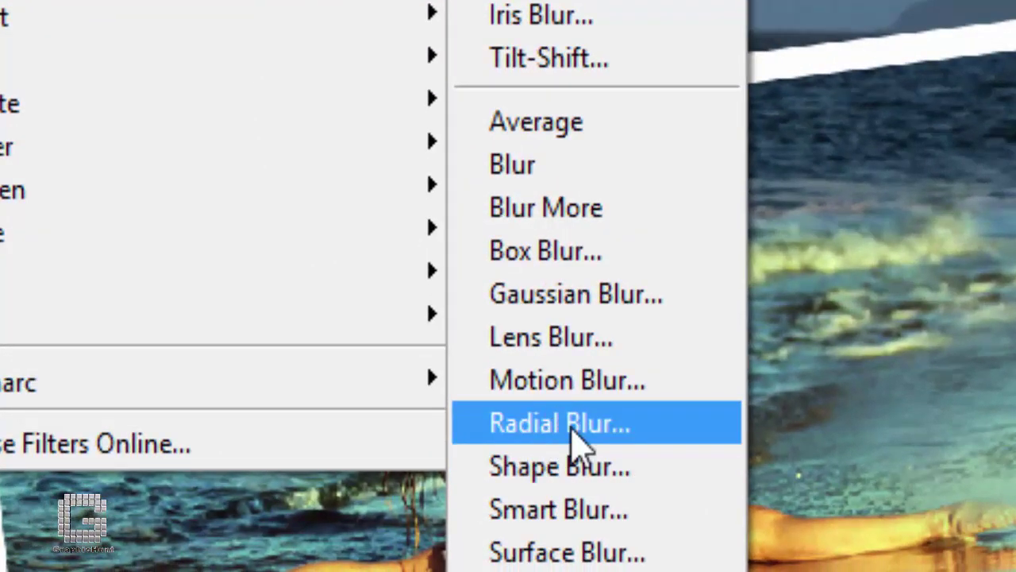
{"action": "left_click", "coordinate": [682, 433]}
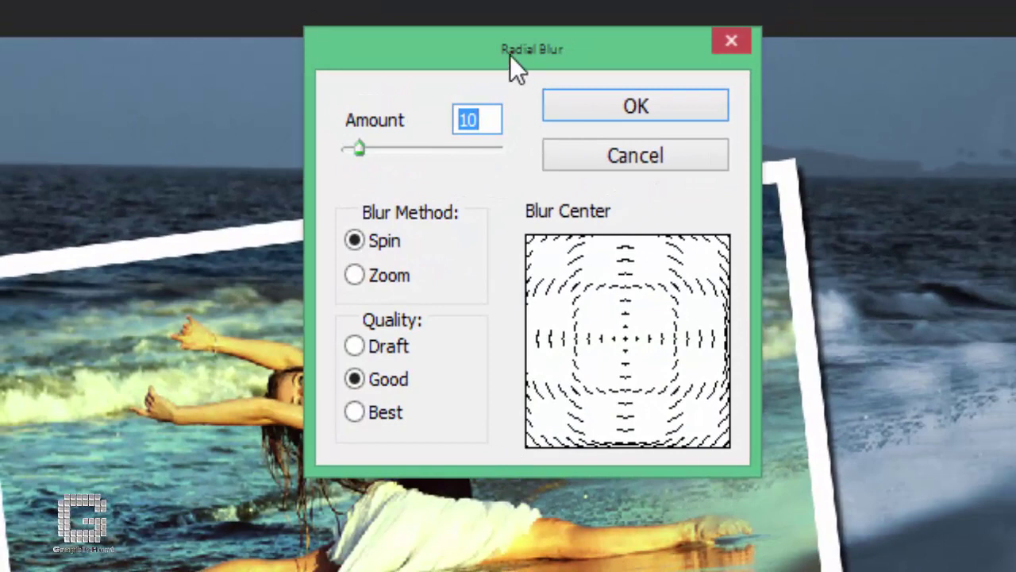
{"action": "left_click_drag", "start_coordinate": [510, 54], "coordinate": [742, 2]}
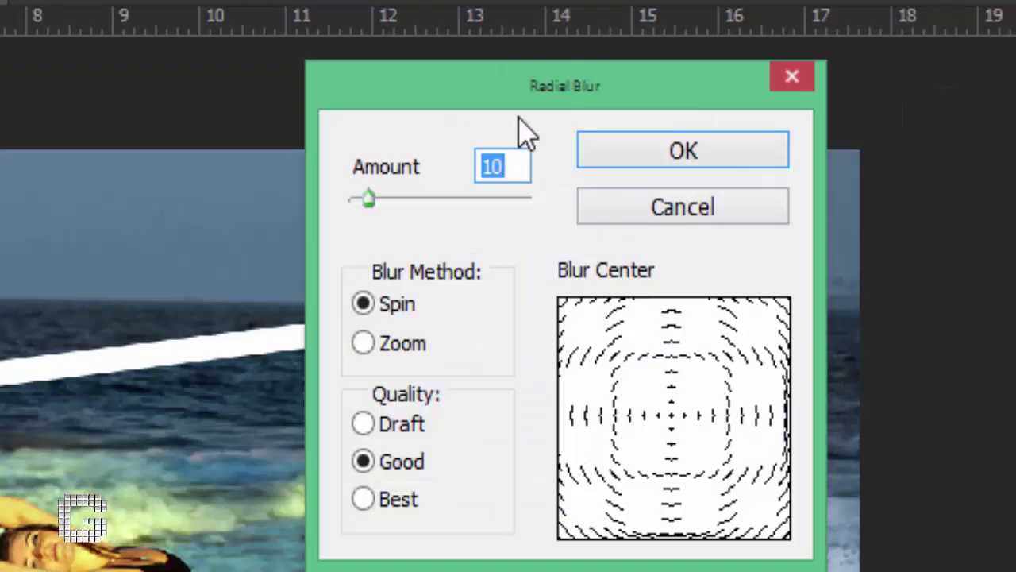
{"action": "left_click", "coordinate": [364, 345]}
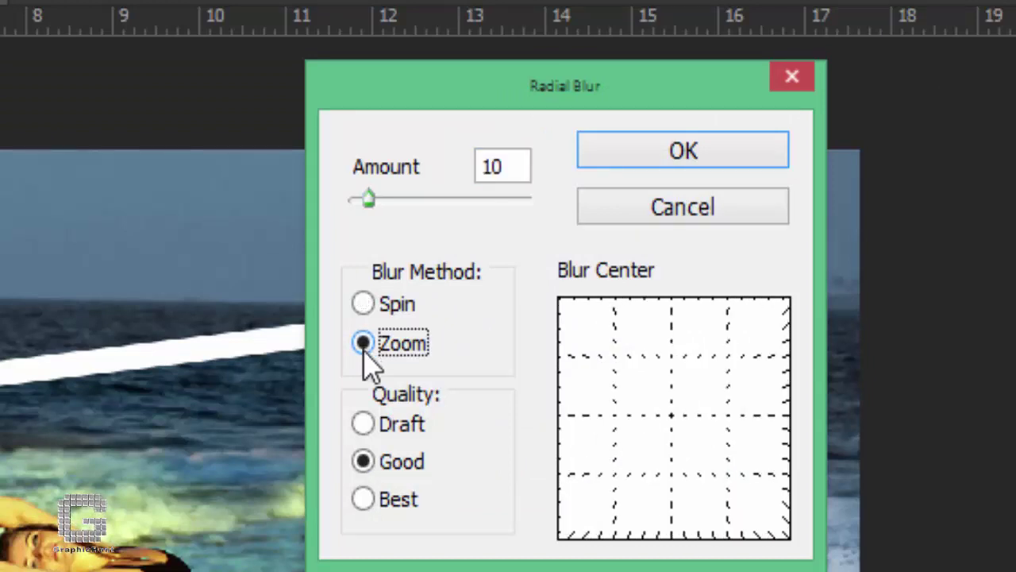
{"action": "left_click", "coordinate": [364, 500]}
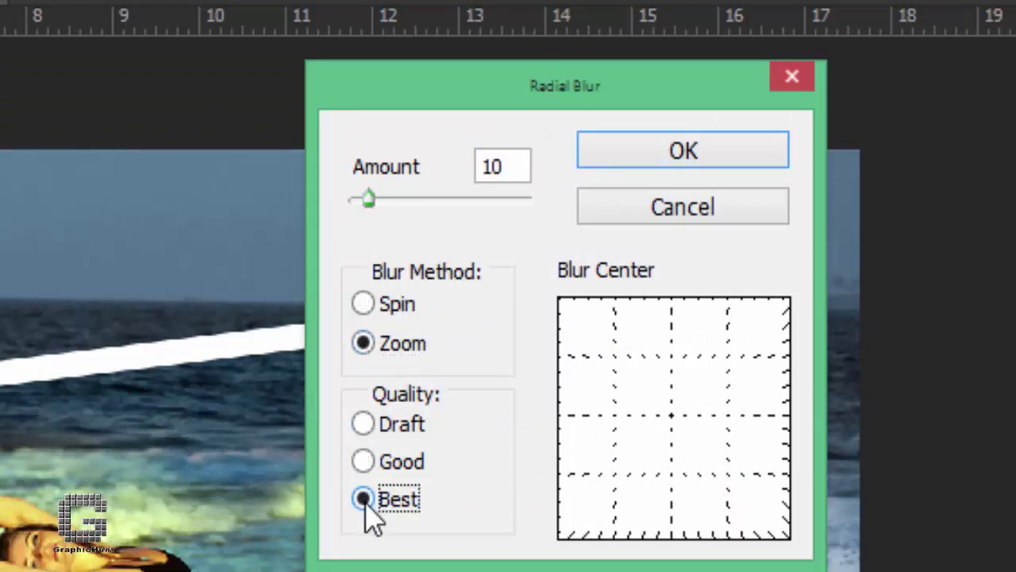
{"action": "key", "text": "Tab"}
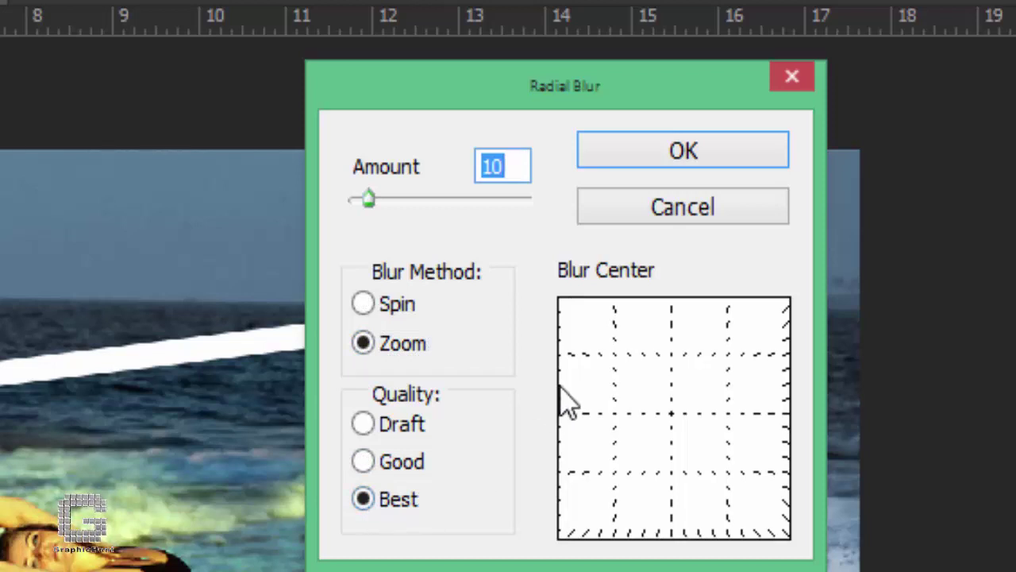
{"action": "left_click", "coordinate": [522, 175]}
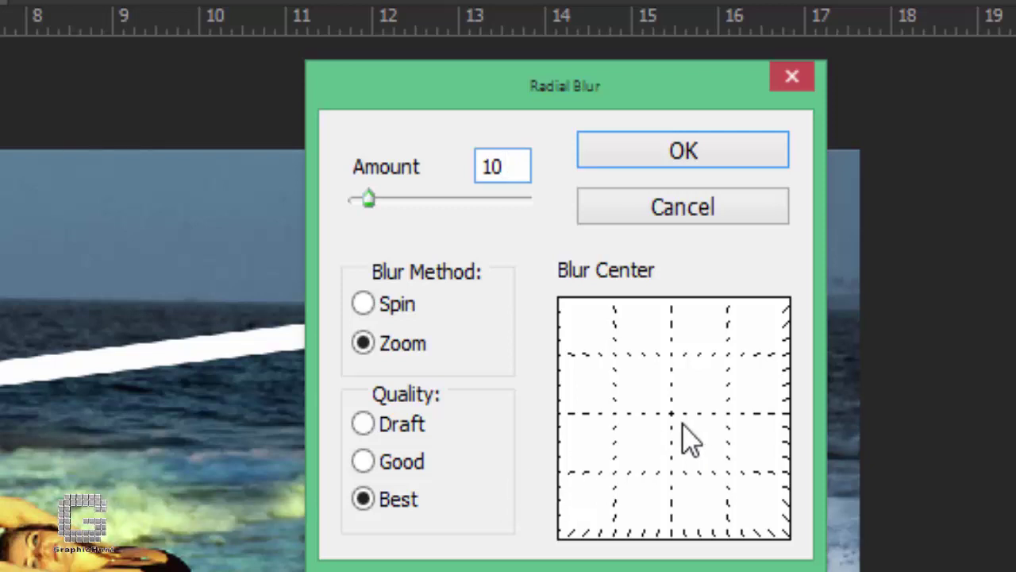
{"action": "left_click", "coordinate": [635, 426]}
{"action": "left_click_drag", "start_coordinate": [637, 428], "coordinate": [680, 430]}
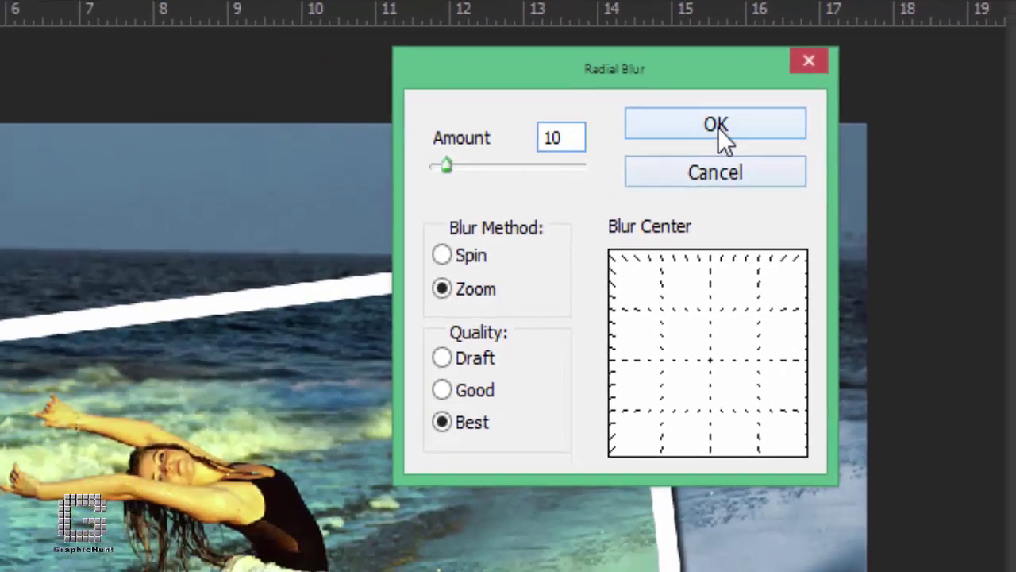
{"action": "left_click", "coordinate": [683, 159]}
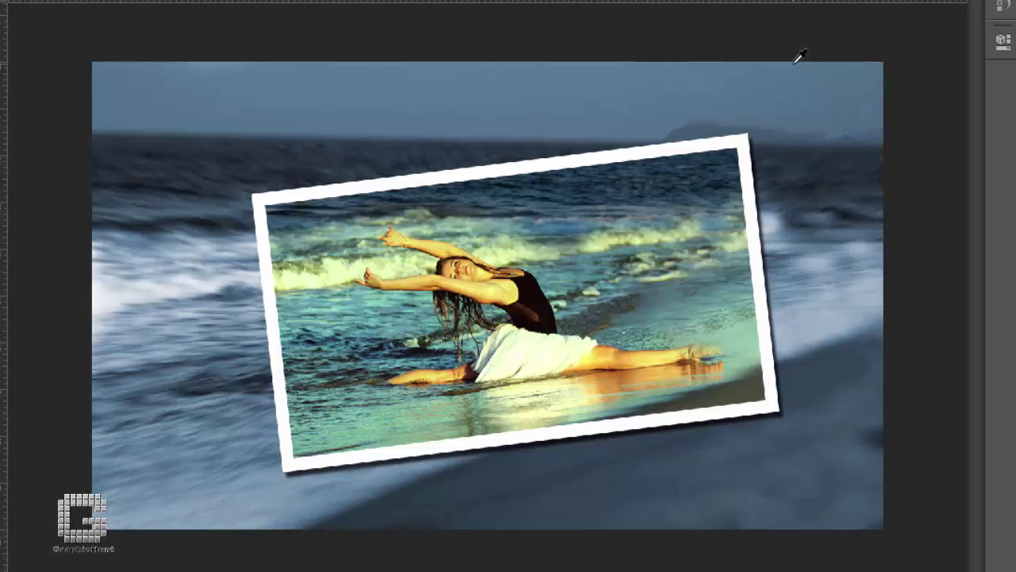
- Run Radial Blur again with amount 10, Zoom method and Best quality, and set the "Radial blur" layer's opacity to 50%
{"action": "left_click", "coordinate": [254, 0]}
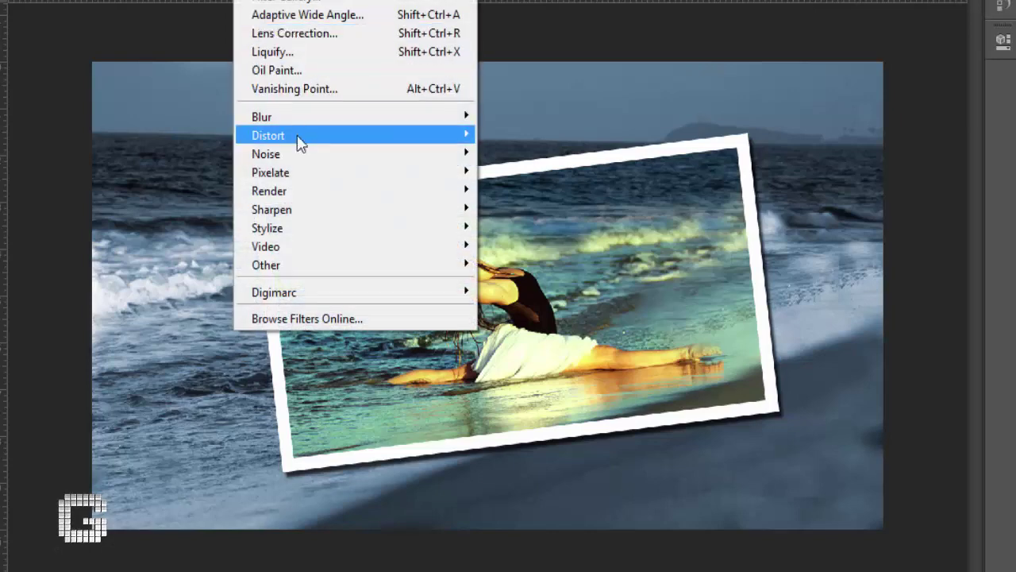
{"action": "mouse_move", "coordinate": [298, 119]}
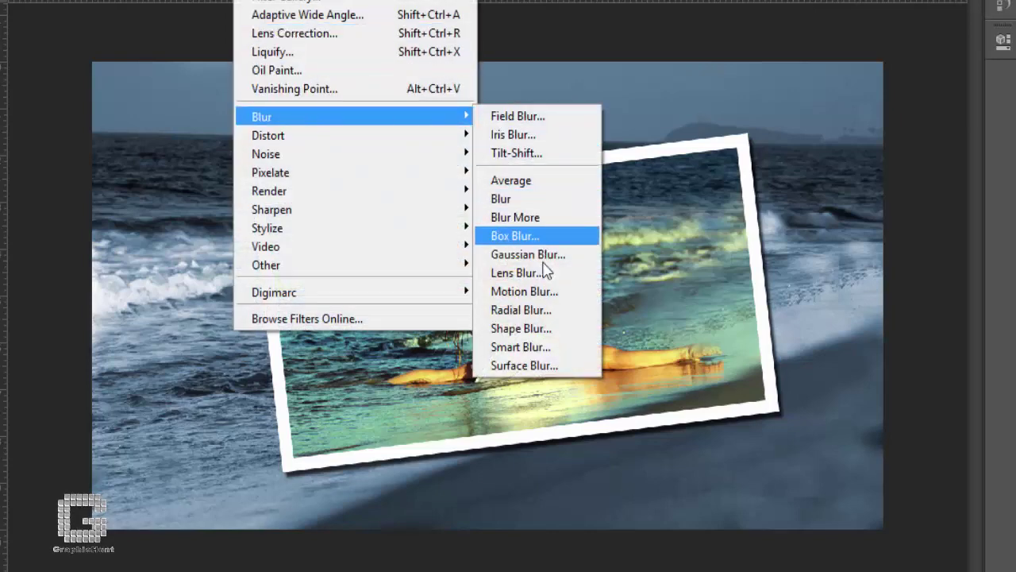
{"action": "left_click", "coordinate": [547, 309]}
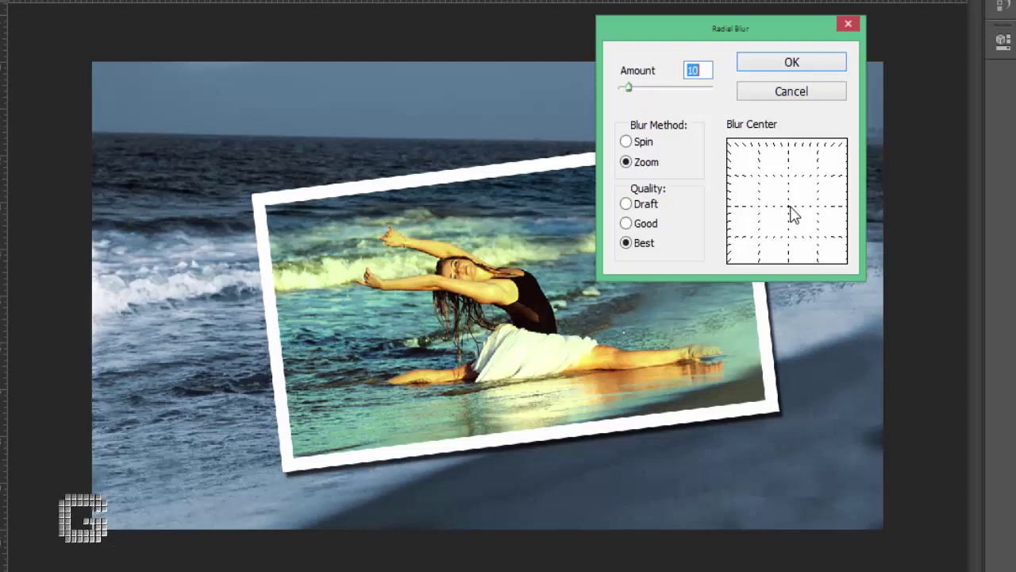
{"action": "left_click", "coordinate": [794, 64]}
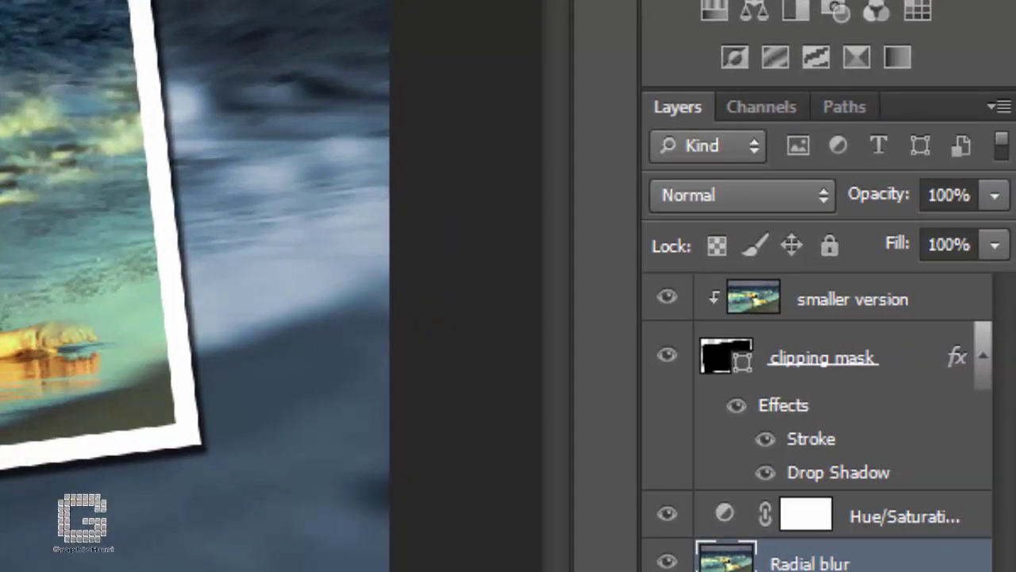
{"action": "left_click", "coordinate": [959, 195]}
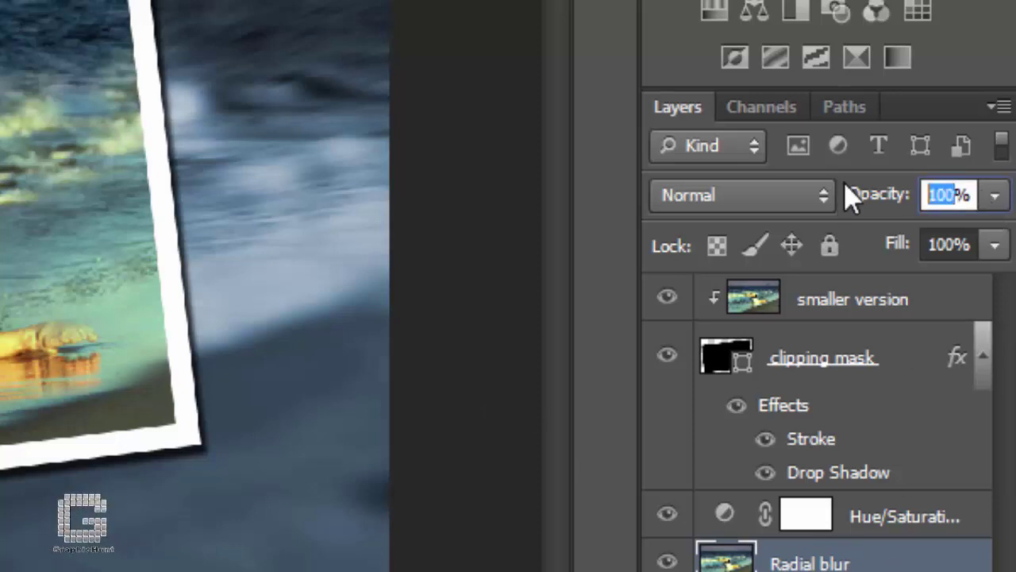
{"action": "type", "text": "50"}
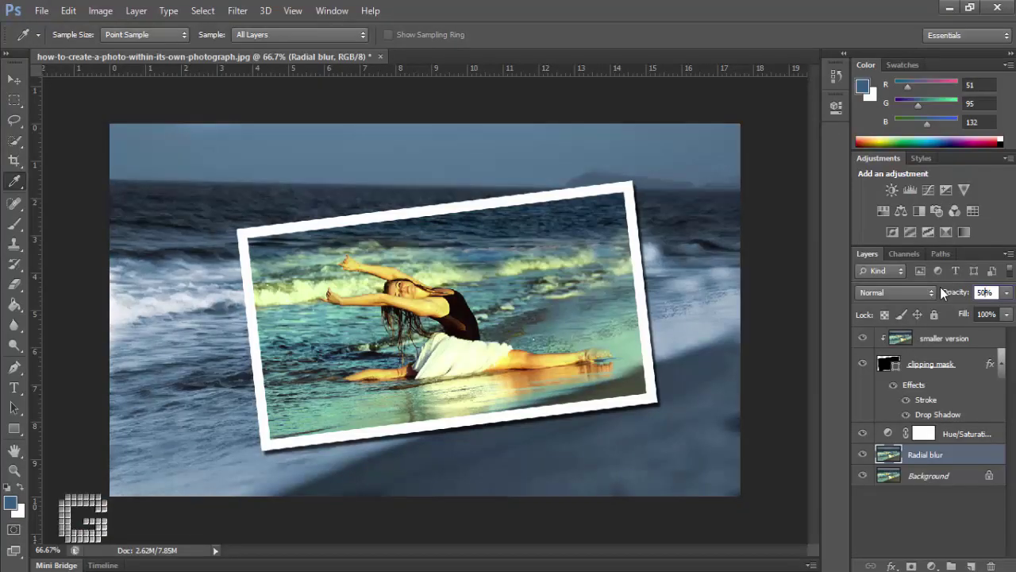